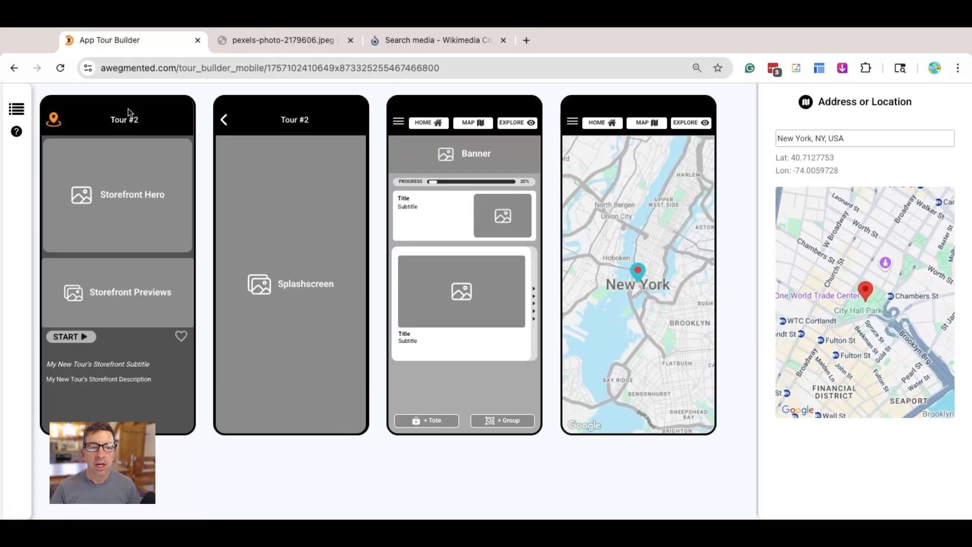
- Search Pexels with the keywords "New York" for a Storefront Hero image
click(141, 185)
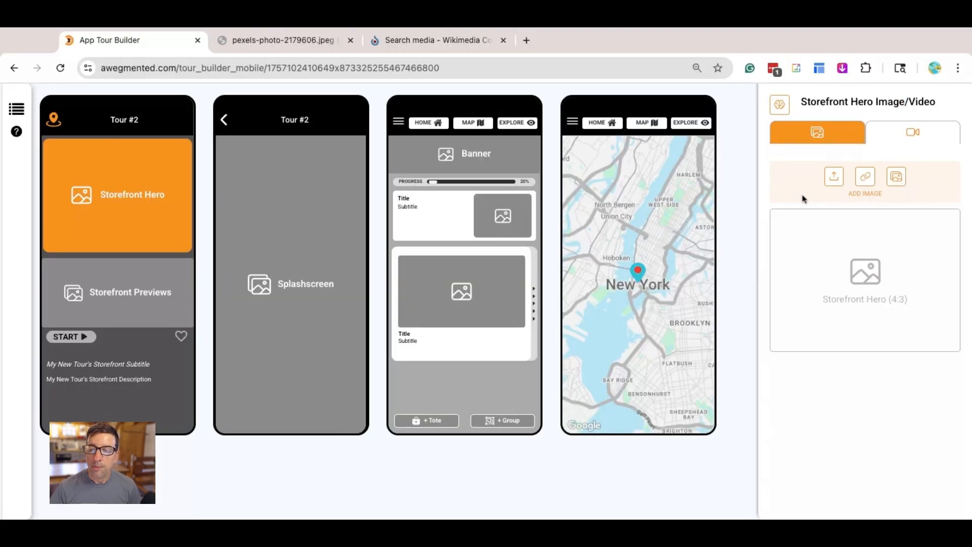
click(896, 184)
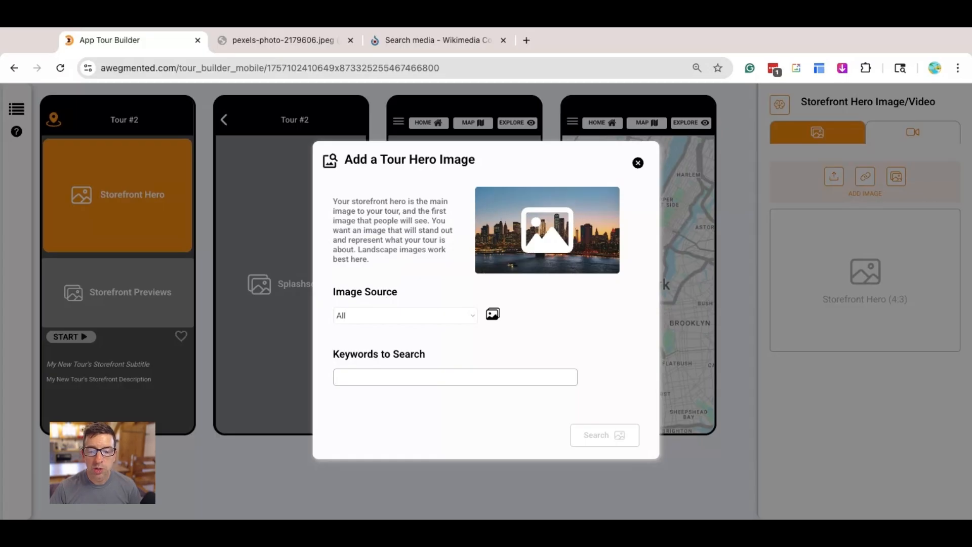
click(396, 340)
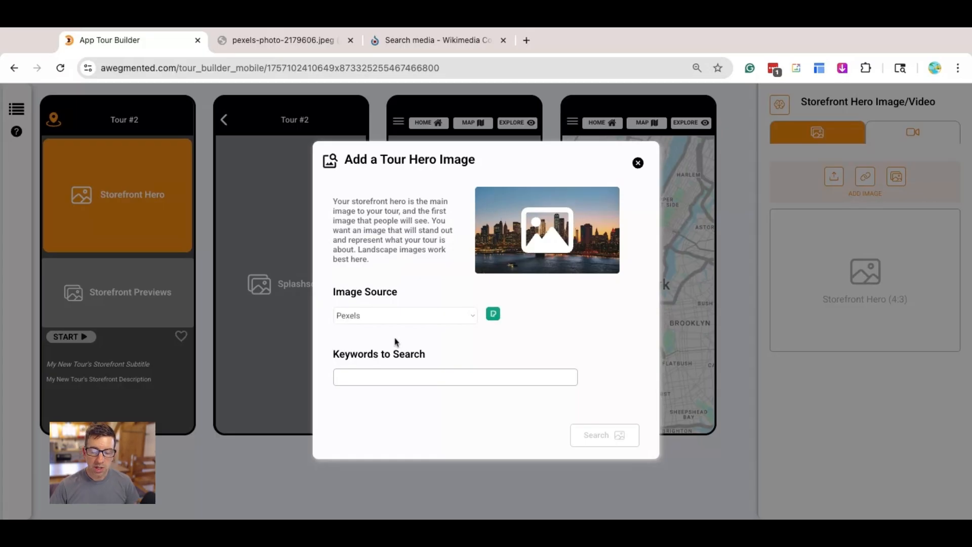
click(387, 371)
text(New York)
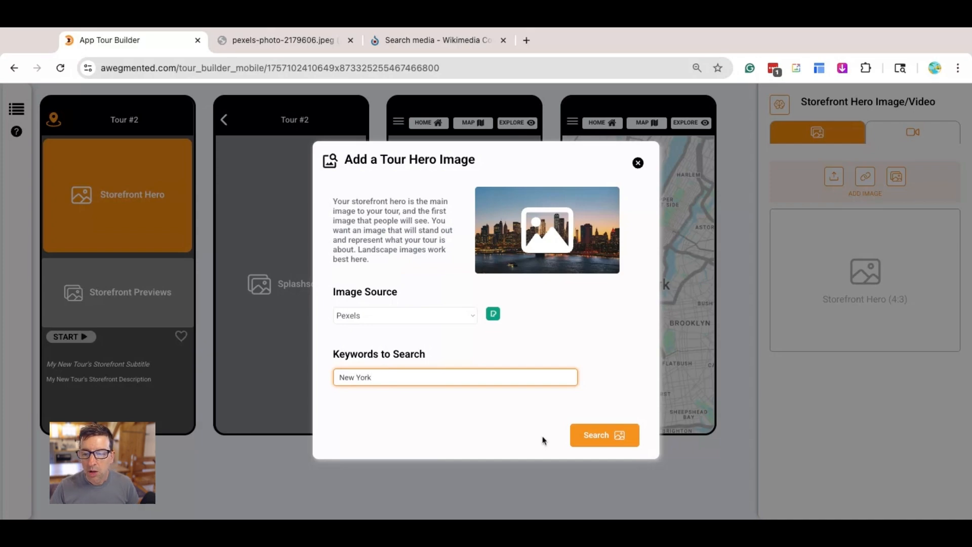
click(588, 435)
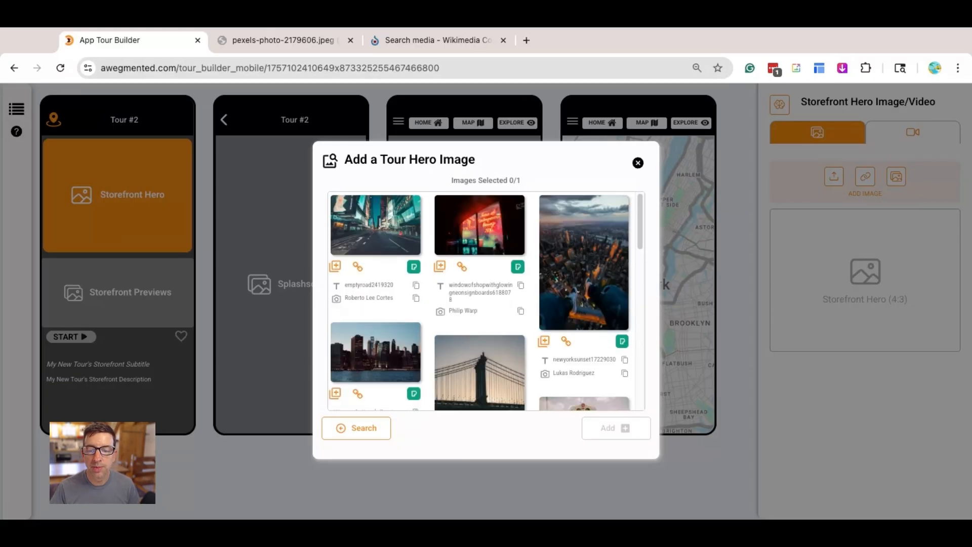
- Browse the hero image results and view the empty road photo of the city street at full size
scroll(550, 312, down, 1)
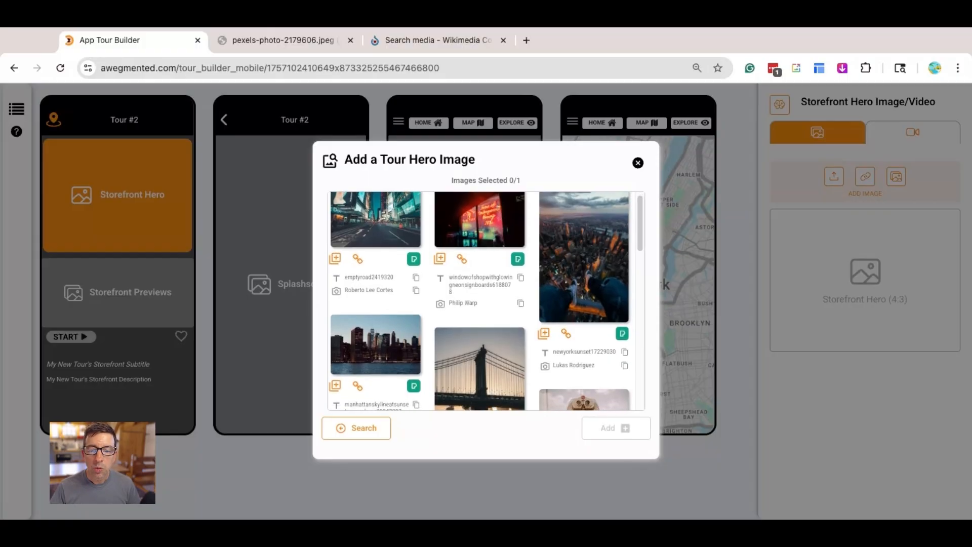
scroll(550, 313, up, 1)
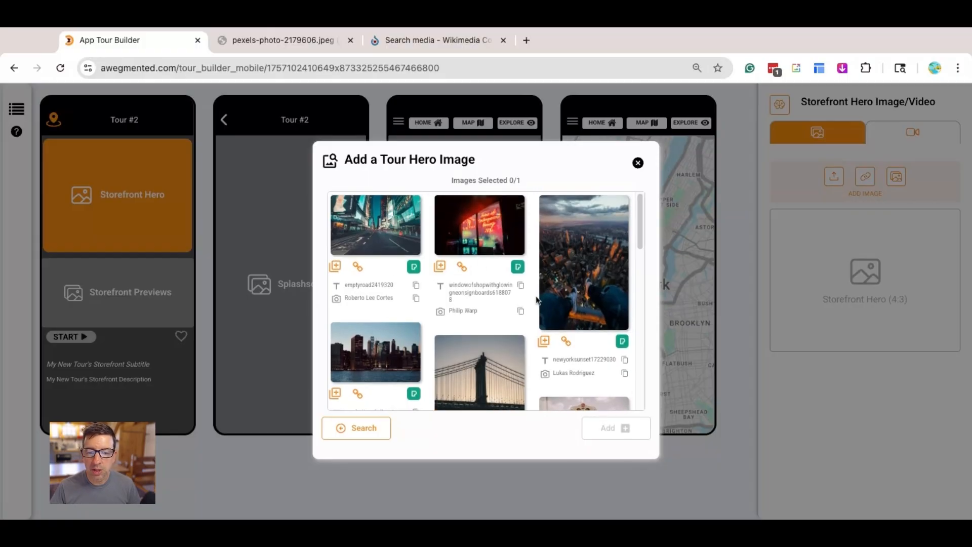
scroll(536, 302, down, 3)
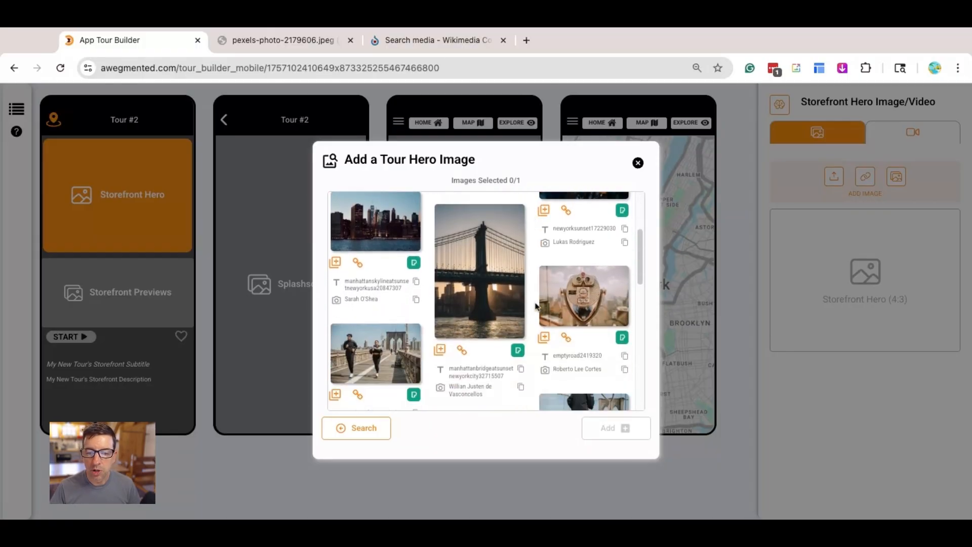
scroll(536, 305, up, 3)
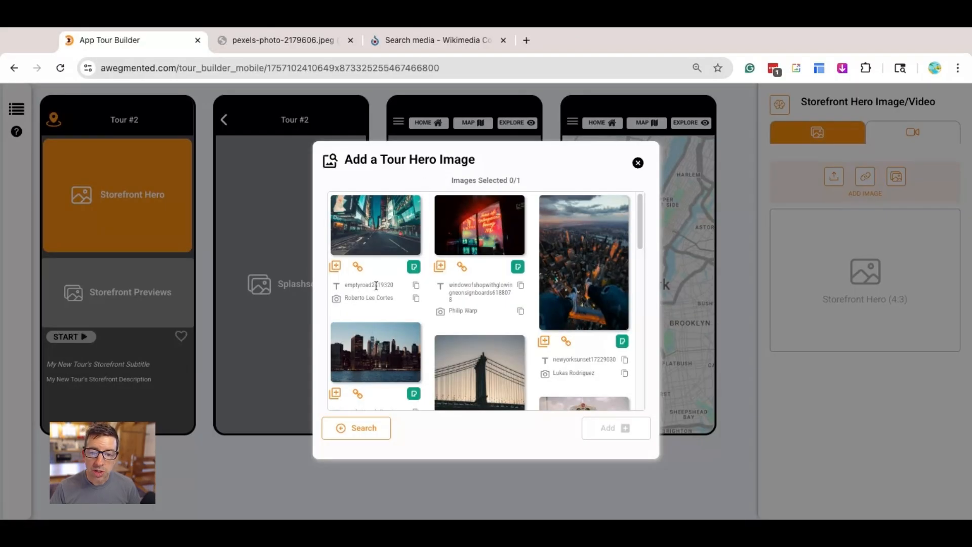
click(336, 268)
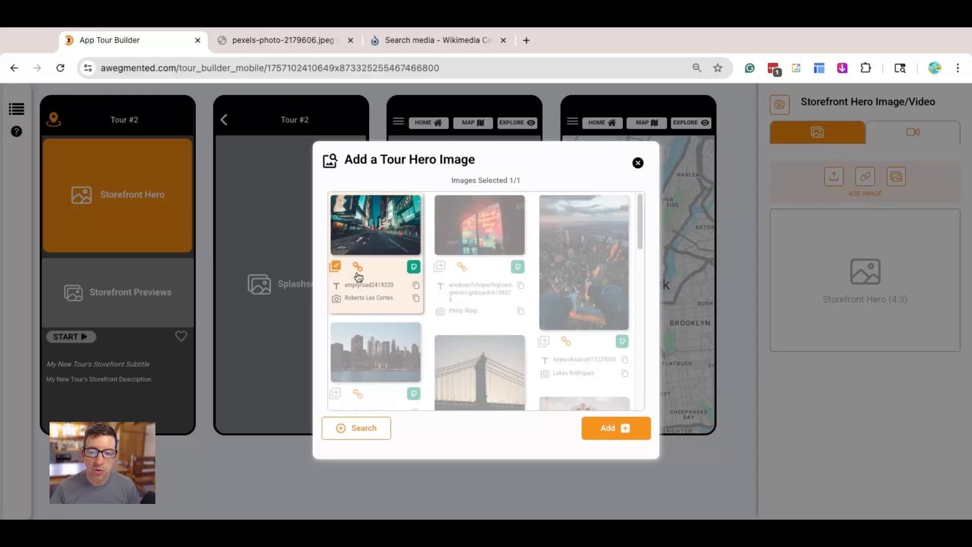
click(339, 270)
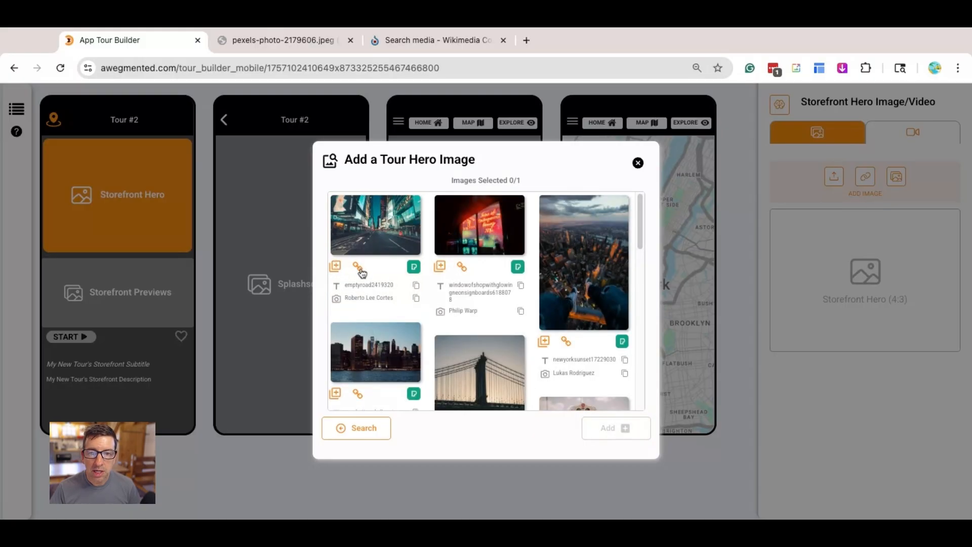
click(360, 268)
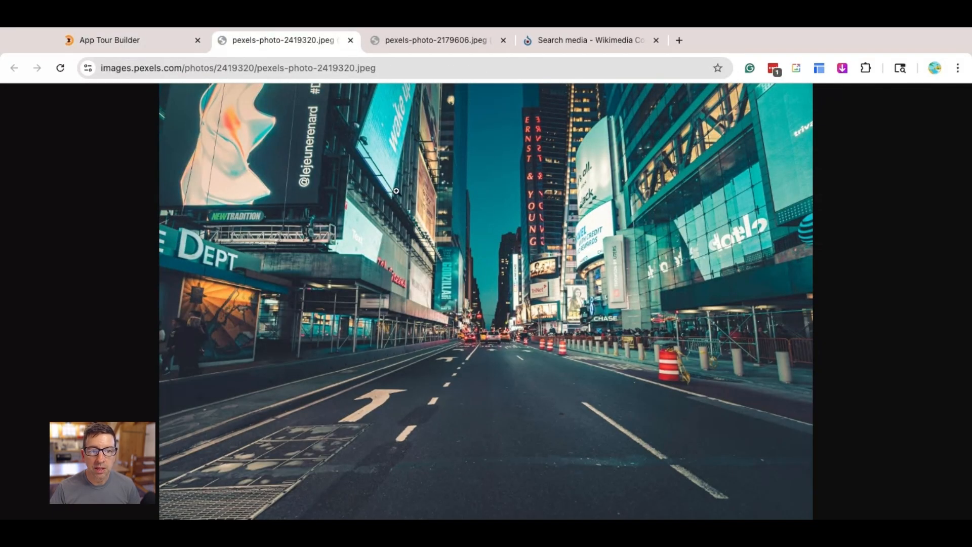
click(152, 39)
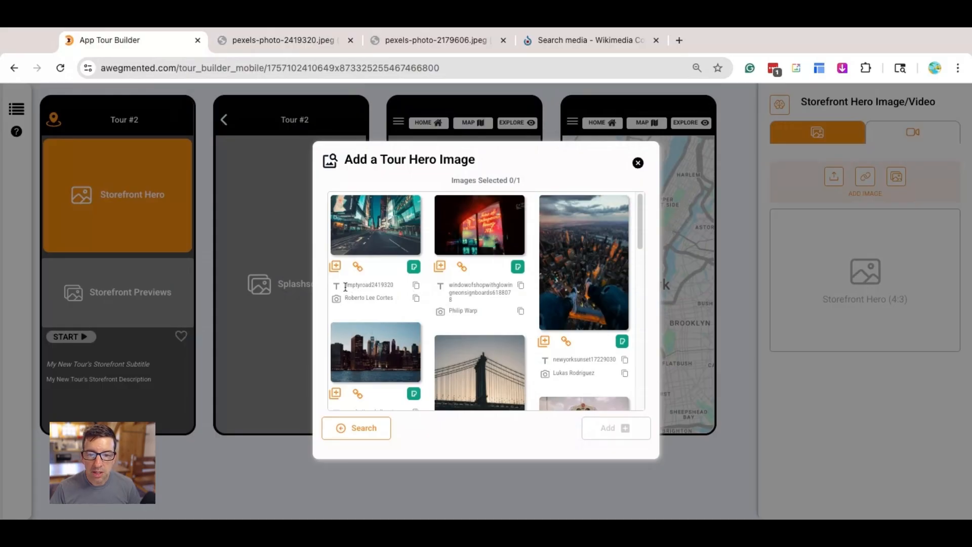
- Copy the photographer credit of the empty road photo and add that photo as the Storefront Hero image
drag(344, 286, 400, 291)
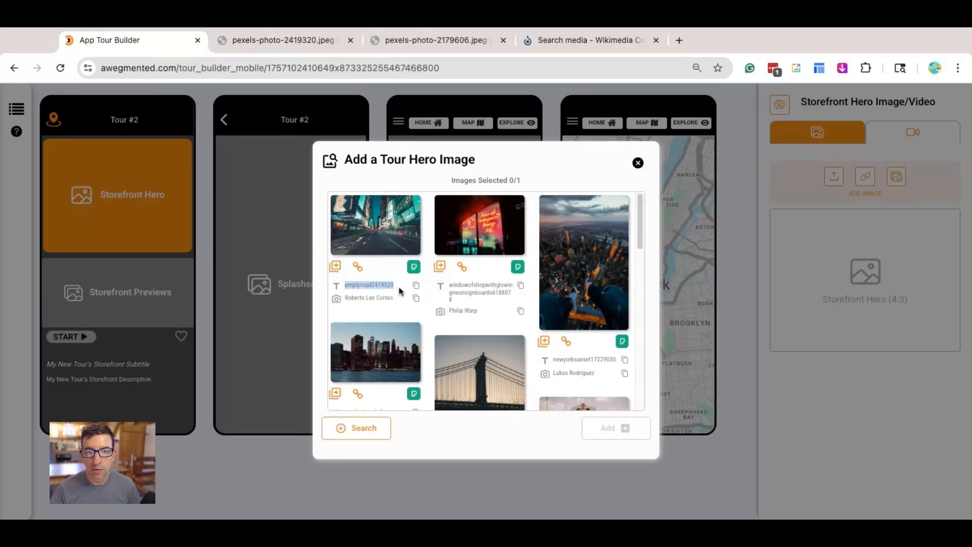
click(400, 291)
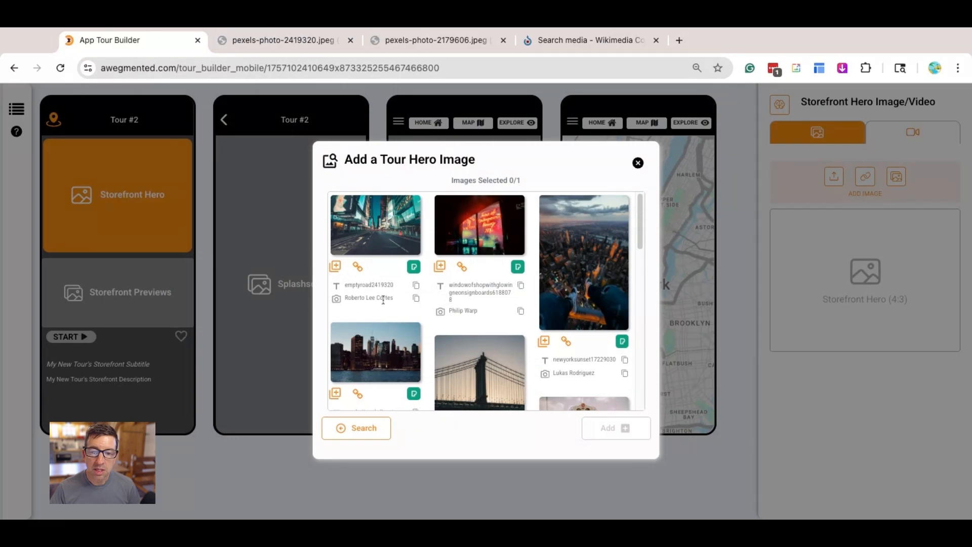
triple_click(344, 299)
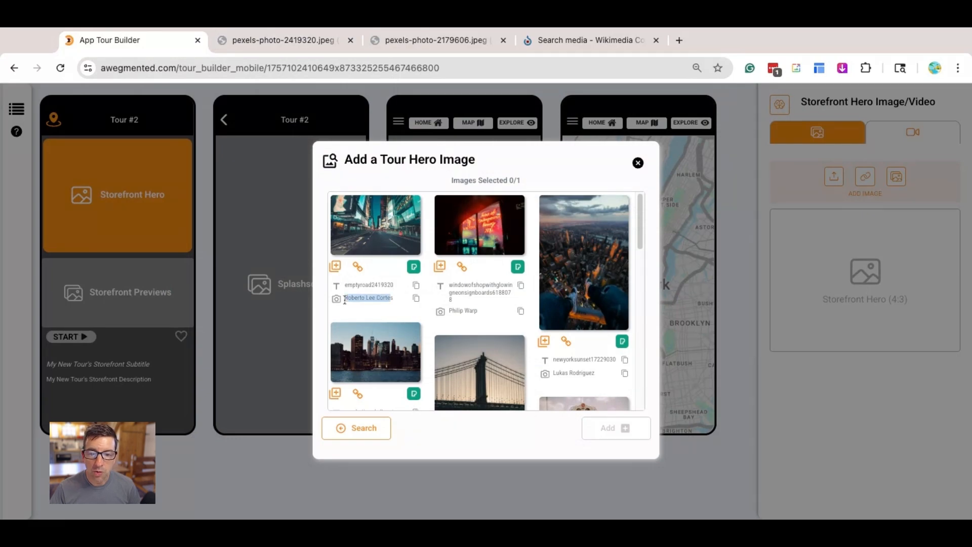
click(357, 302)
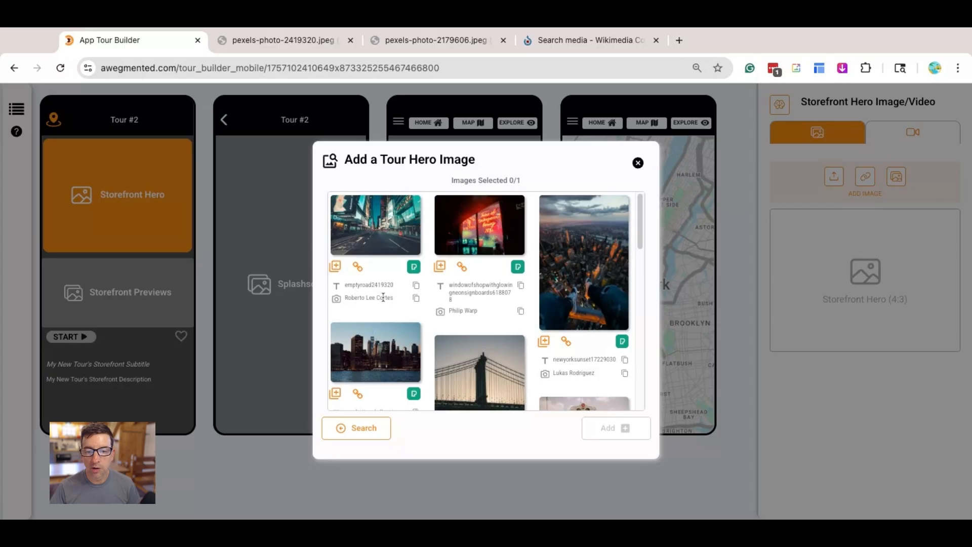
click(416, 299)
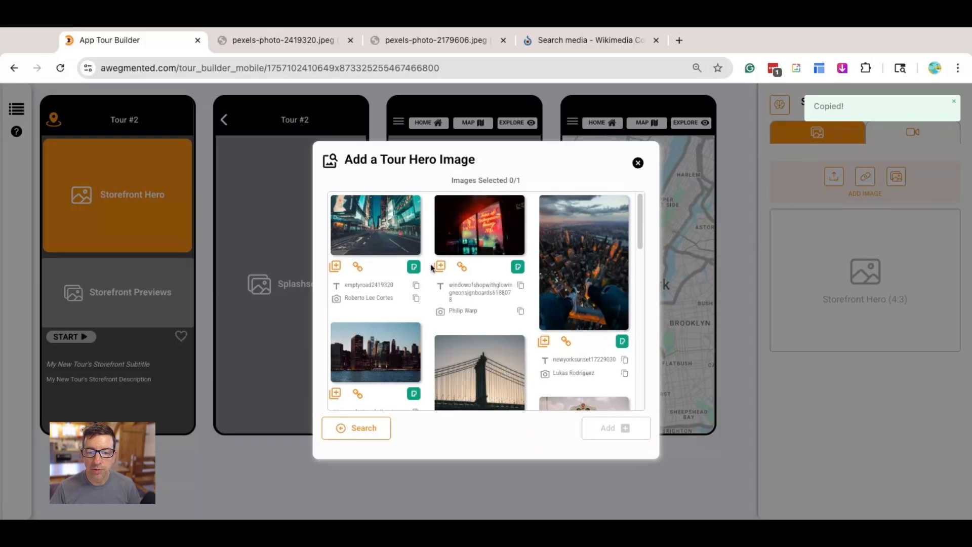
click(335, 266)
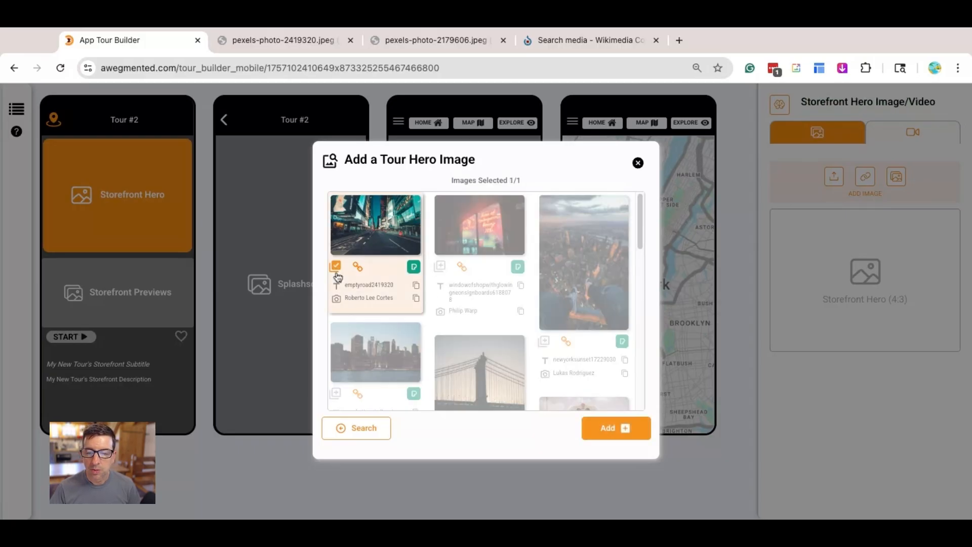
click(601, 431)
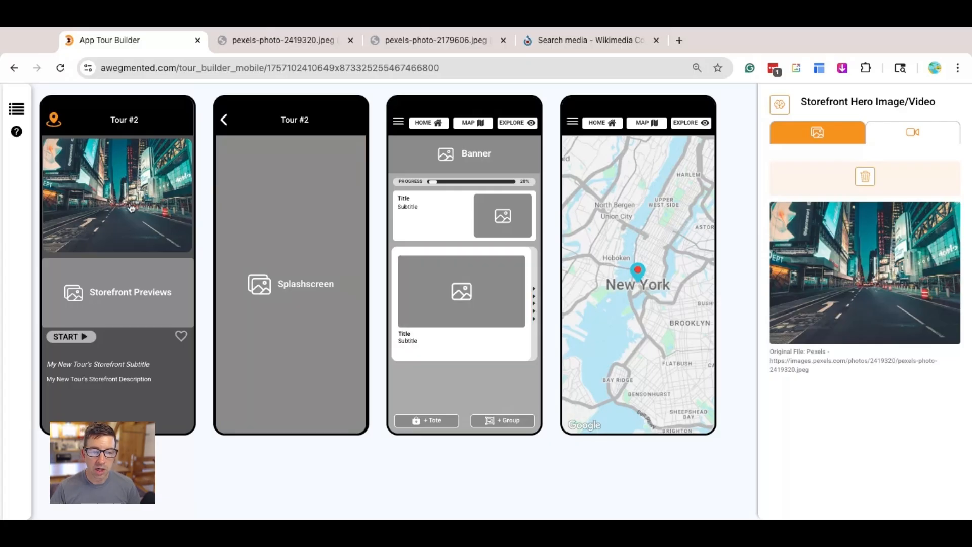
- Search Unsplash with the keywords "New York" for Storefront Preview images
click(130, 289)
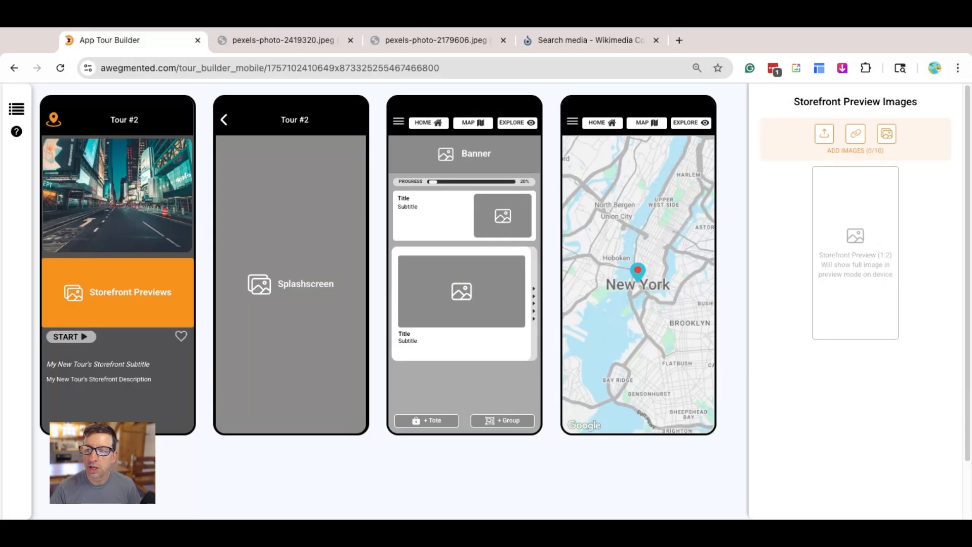
click(887, 134)
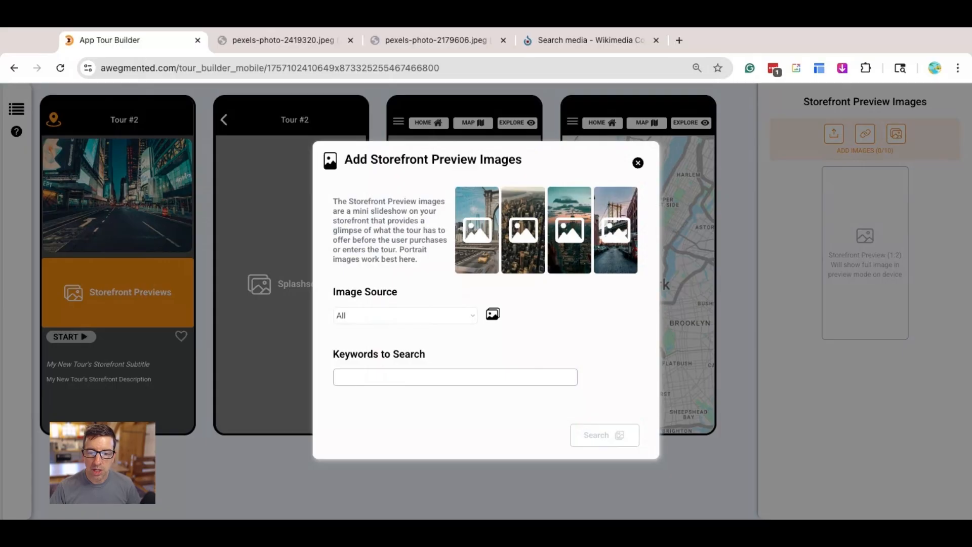
click(425, 322)
click(416, 377)
text(New York)
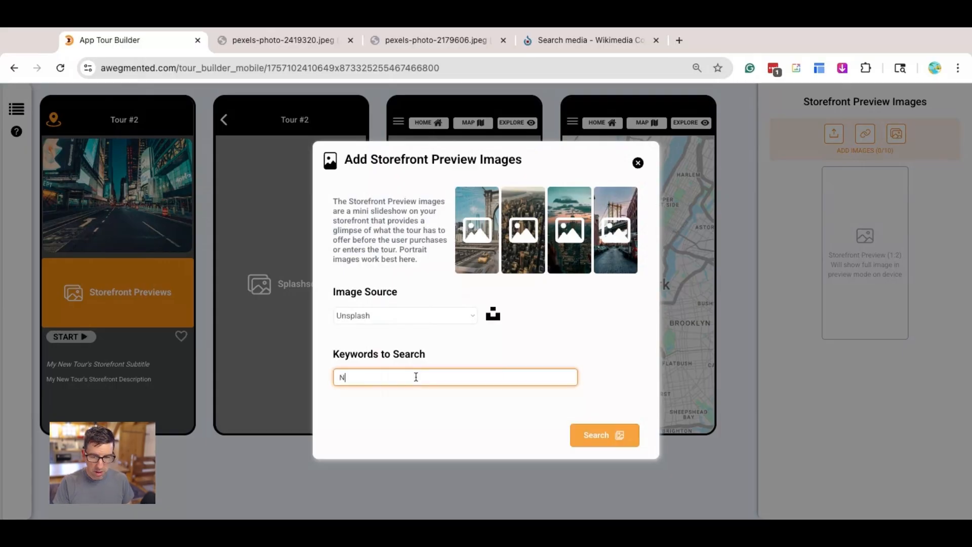
click(603, 437)
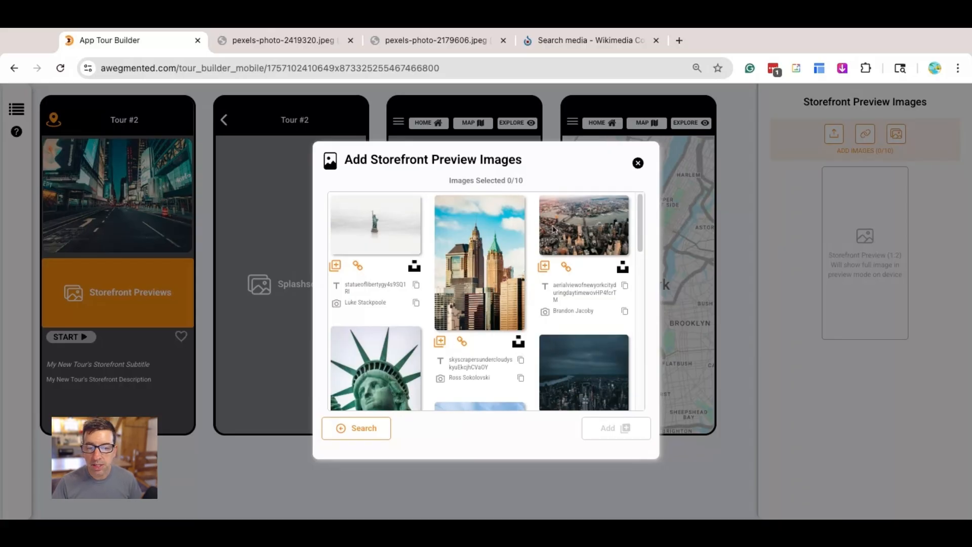
- Add five storefront previews: skyscrapers under a cloudy sky, Statue of Liberty close-up, night aerial skyline, dark high-rise street, and red-building street with a yellow taxi
click(439, 341)
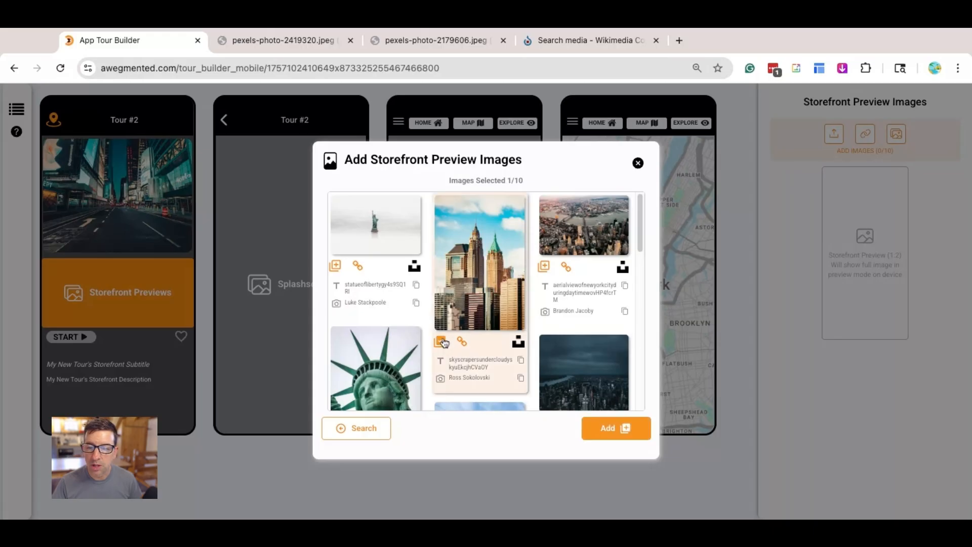
scroll(514, 302, down, 2)
scroll(514, 302, down, 1)
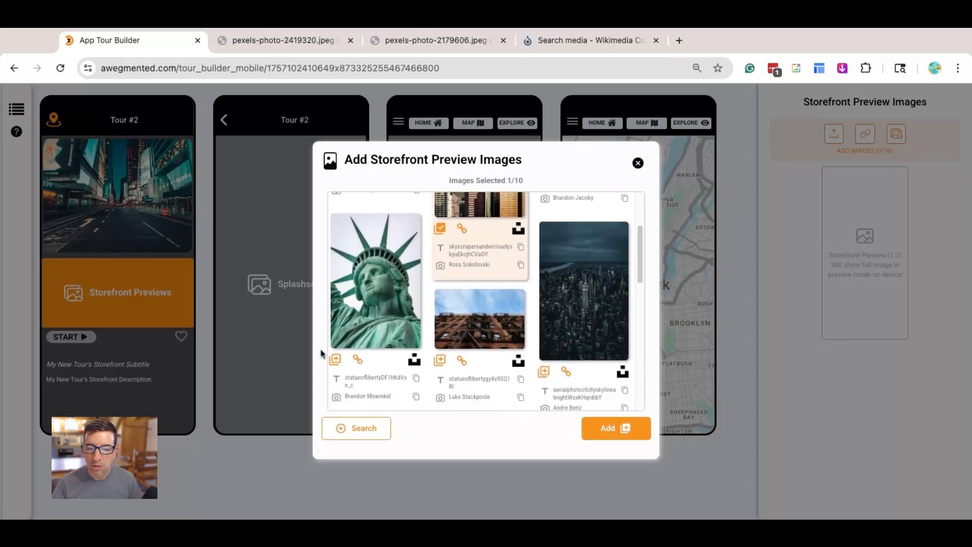
click(335, 360)
click(545, 371)
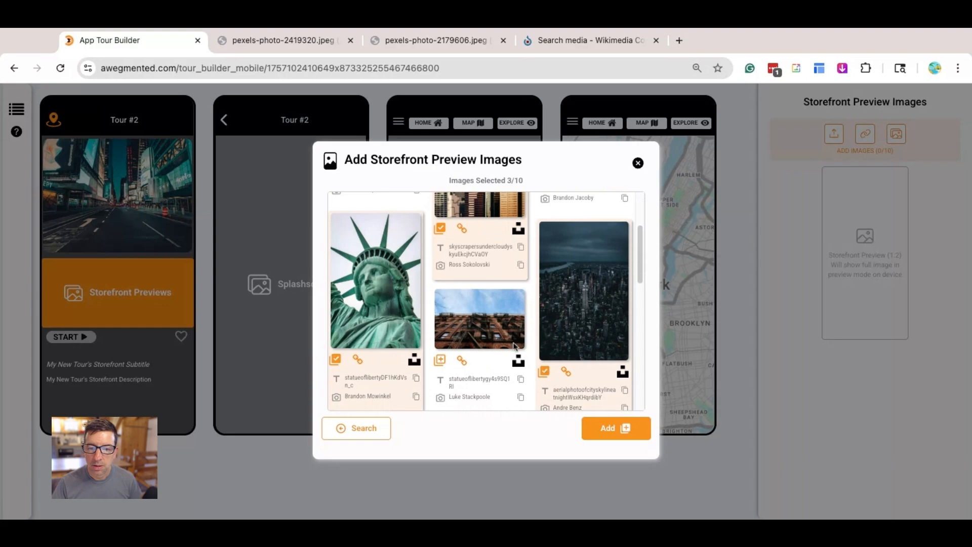
scroll(478, 335, down, 5)
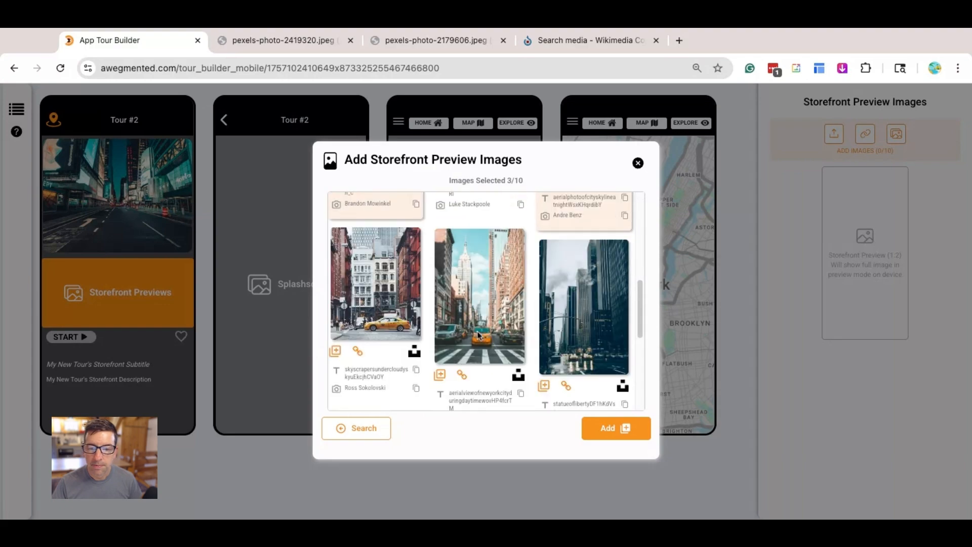
click(440, 375)
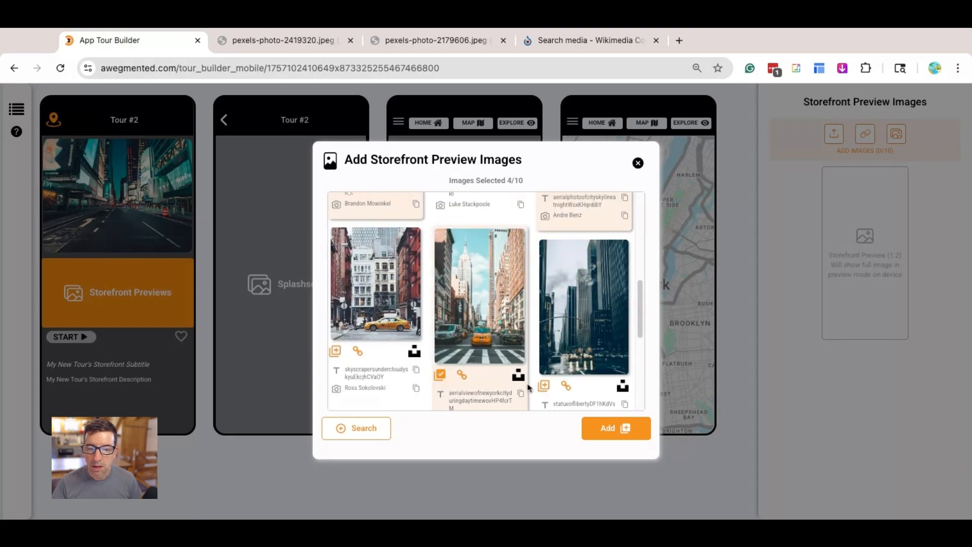
click(440, 376)
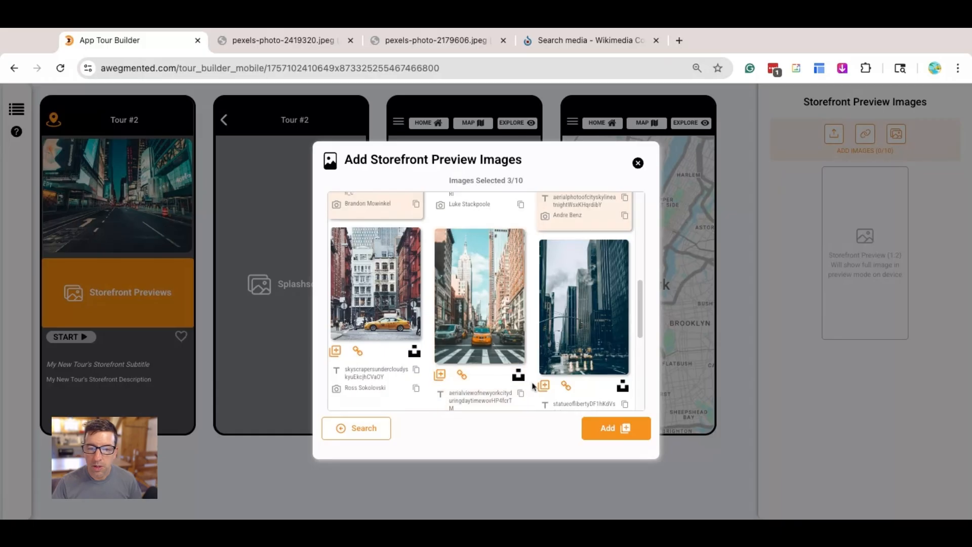
click(545, 387)
click(336, 351)
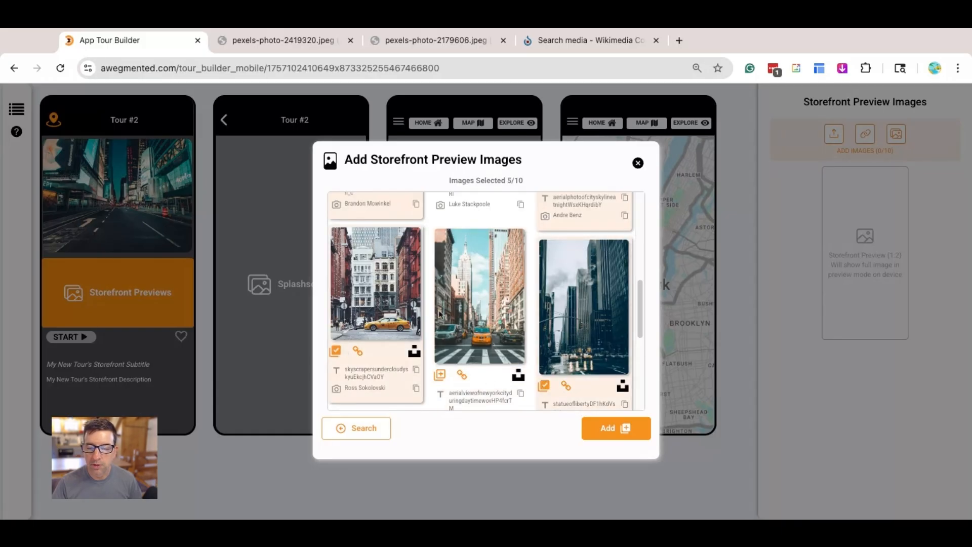
click(602, 430)
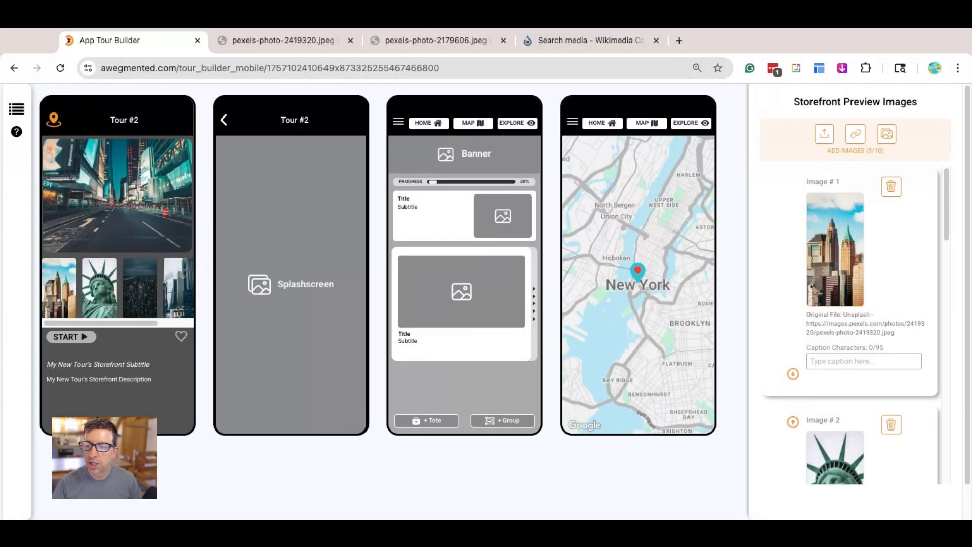
- Move the skyscrapers preview image down one place in the order, below the Statue of Liberty image
scroll(868, 274, down, 6)
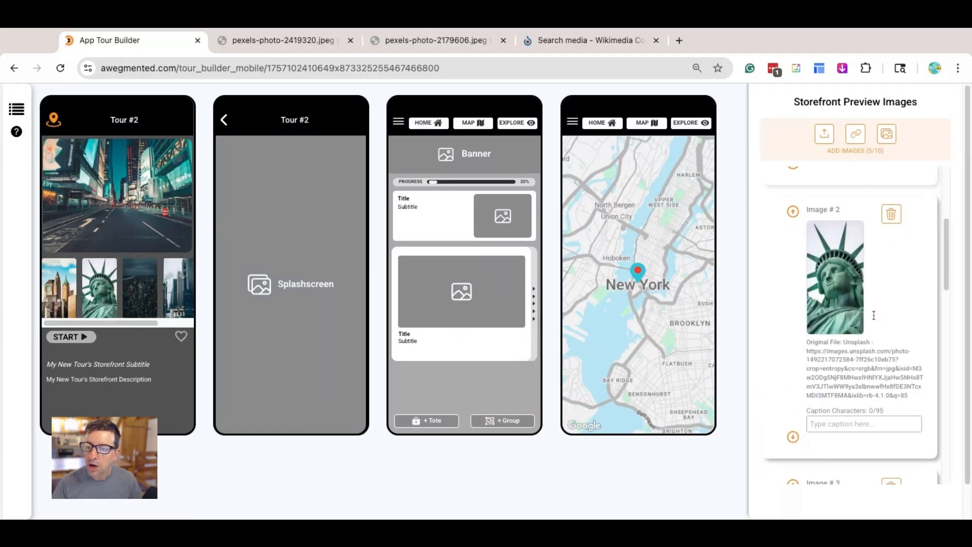
scroll(880, 294, up, 10)
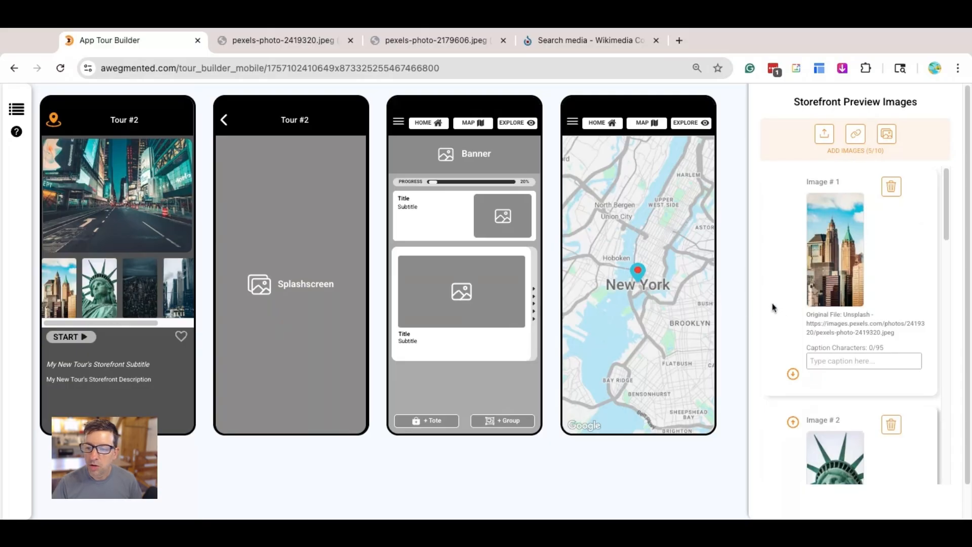
click(792, 373)
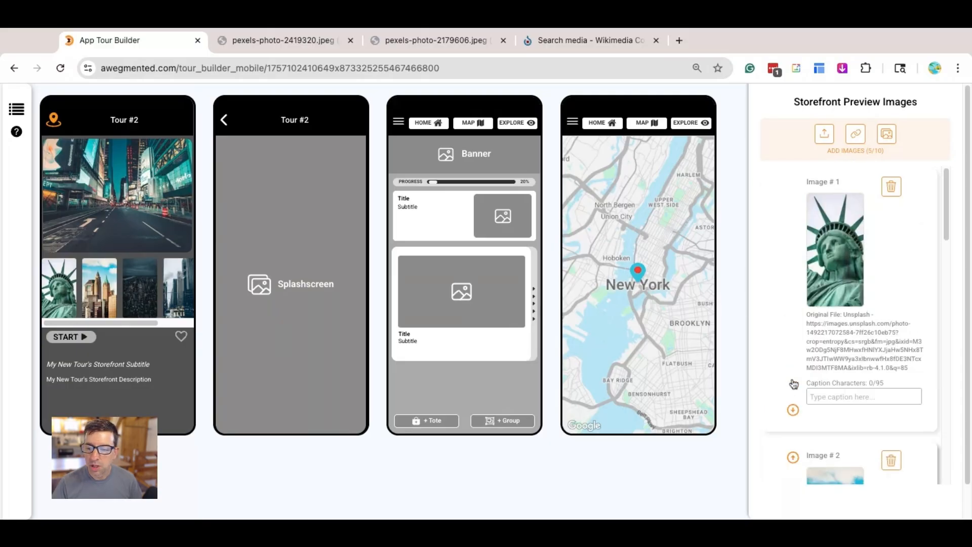
- Reorder the storefront preview images with the skyscrapers first, the night aerial skyline second and the Statue of Liberty third
click(793, 409)
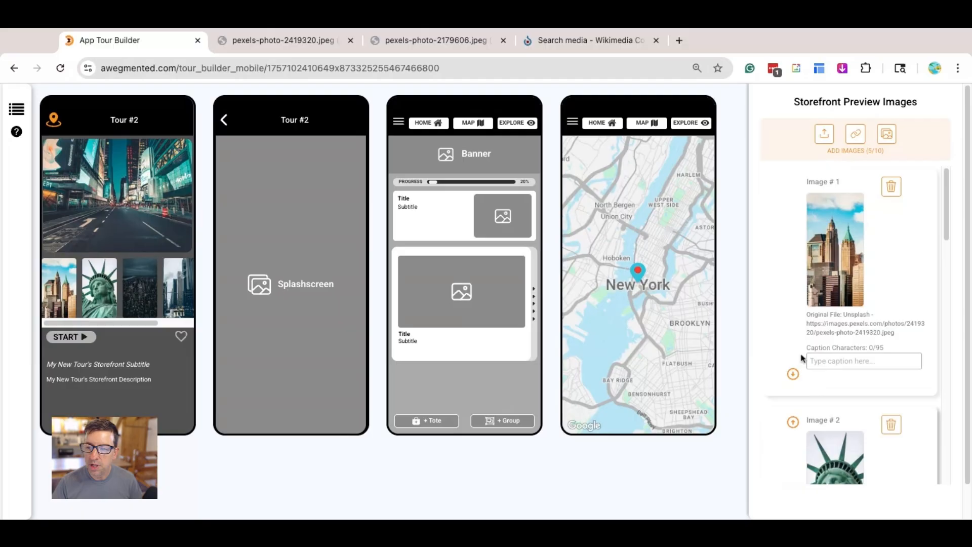
click(792, 374)
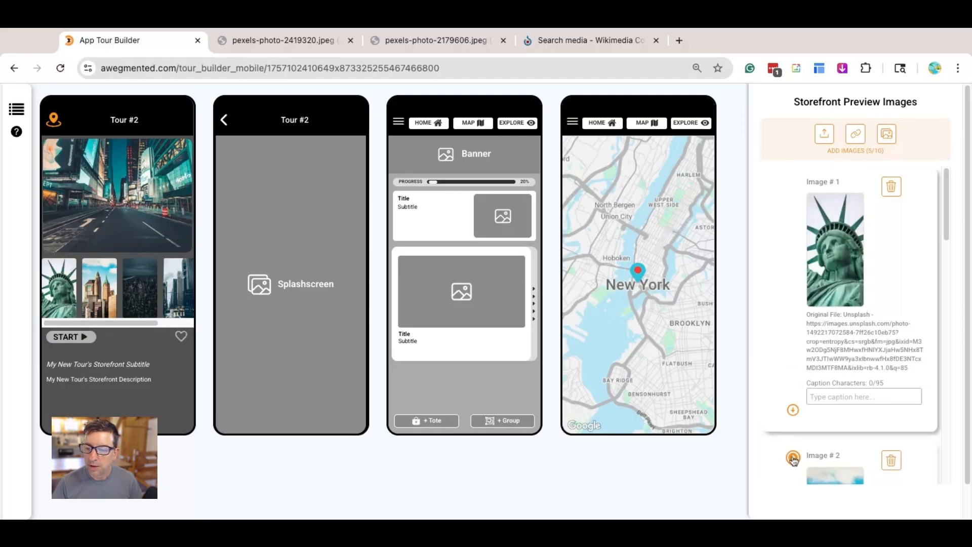
click(793, 459)
scroll(790, 400, down, 5)
click(792, 397)
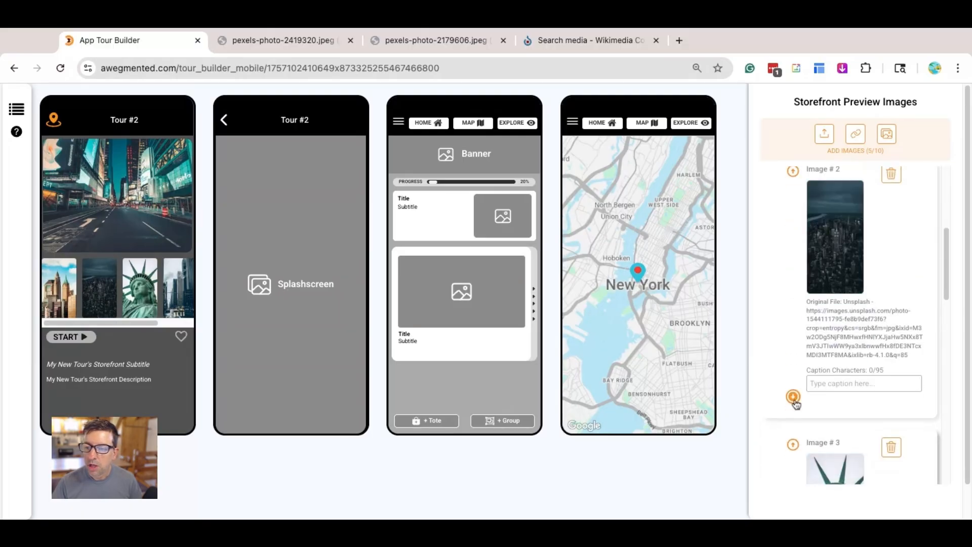
click(793, 397)
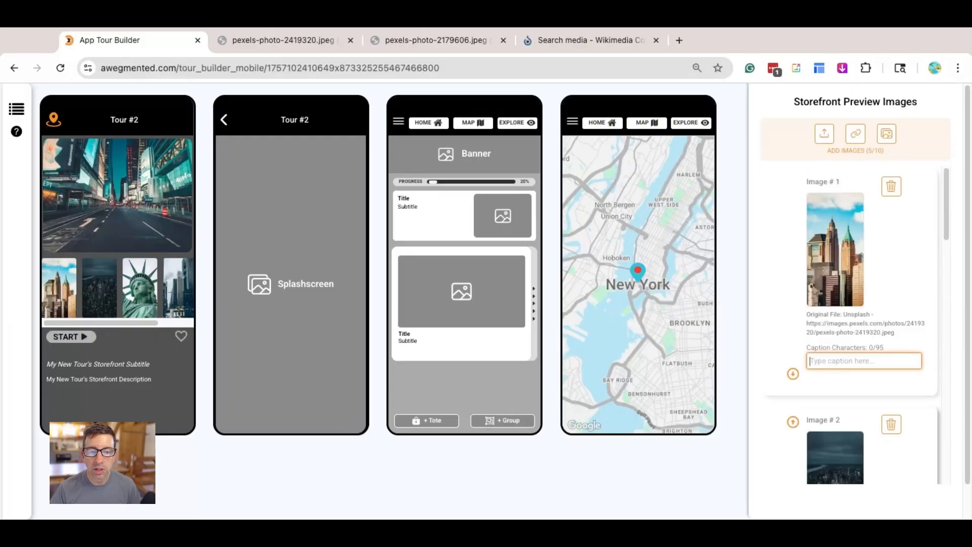
click(775, 280)
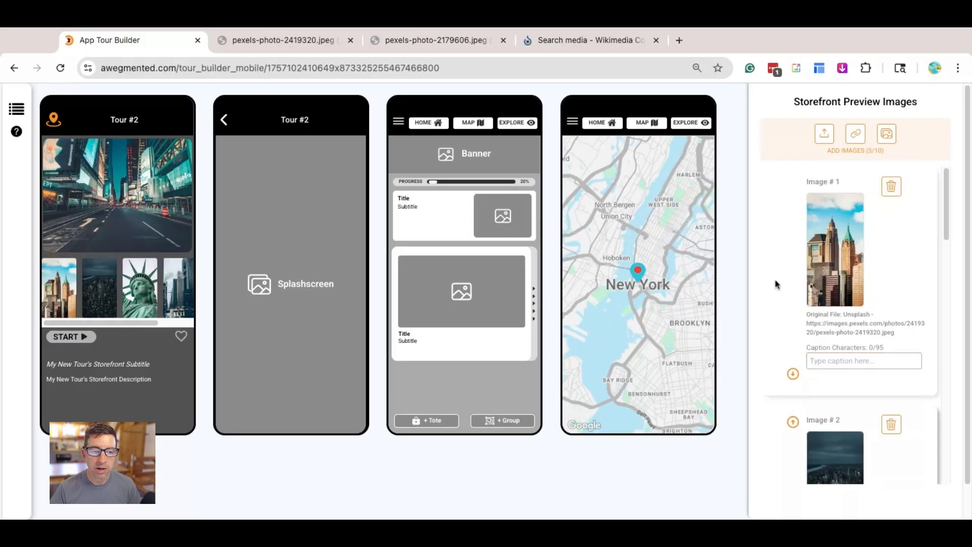
- Set the tour title to "My New York Adventure" and the tour subtitle to "A great weekend in the Big Apple" in the storefront description
click(136, 384)
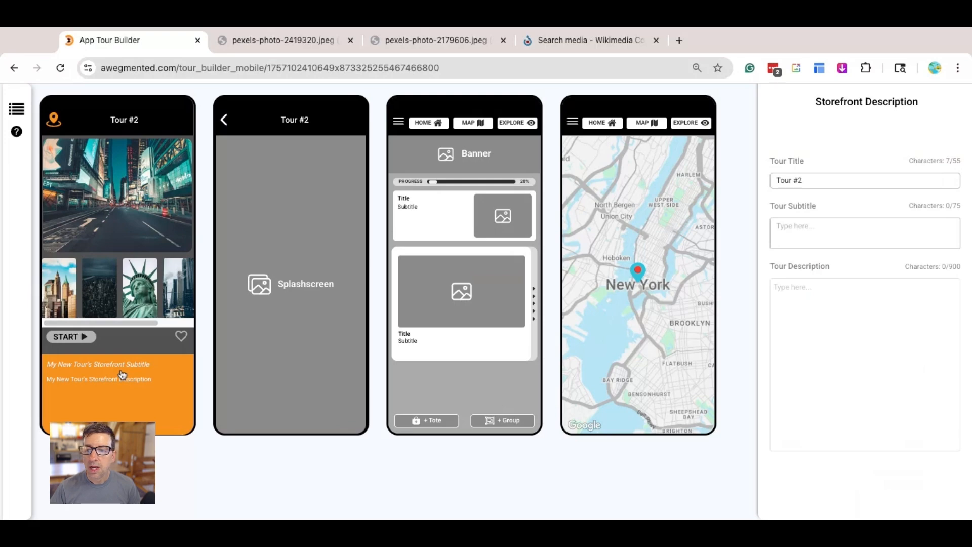
triple_click(833, 181)
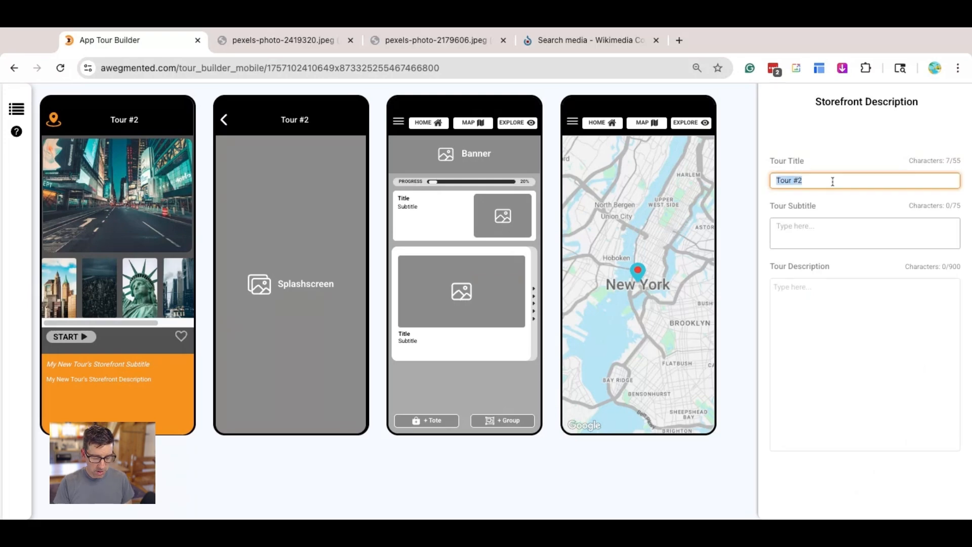
text(My New York Adventure)
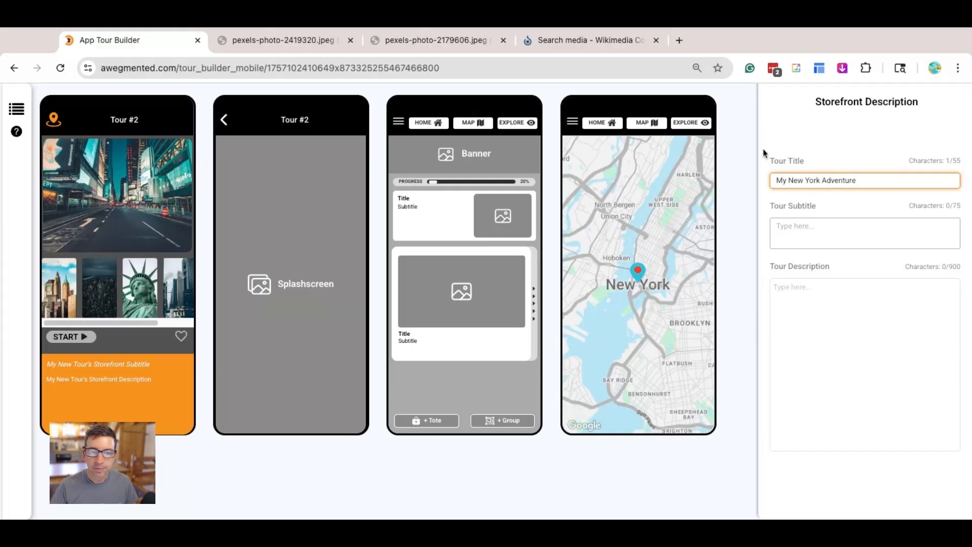
click(793, 149)
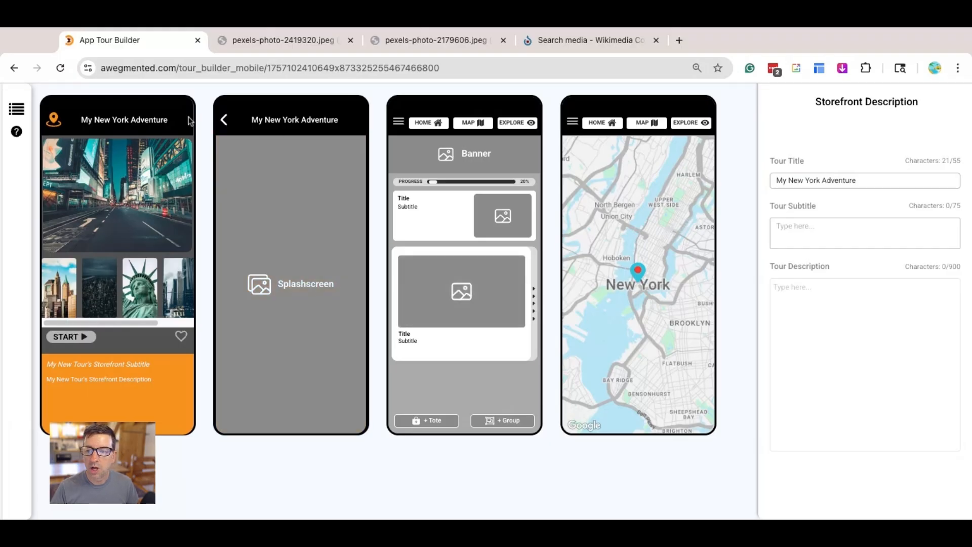
click(807, 232)
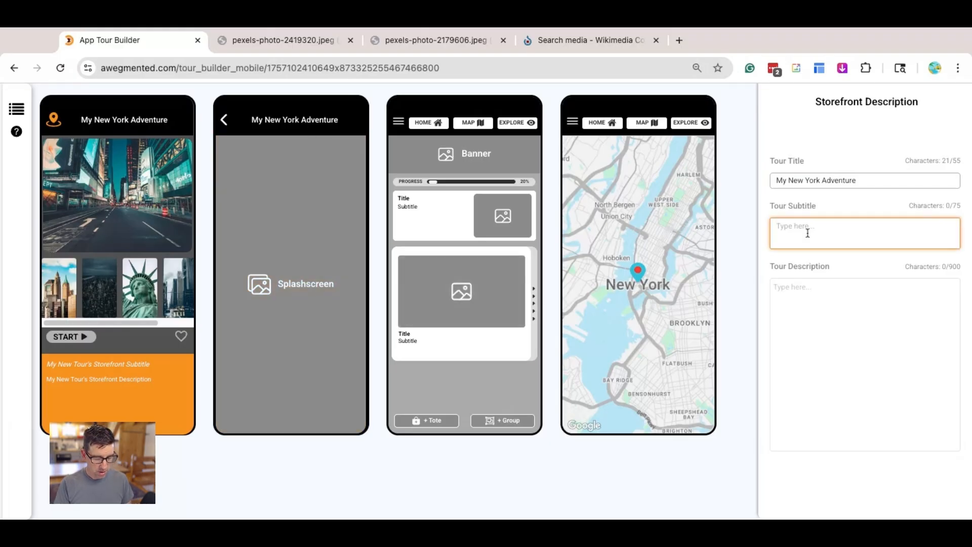
text(A great weekend in the Big Appl)
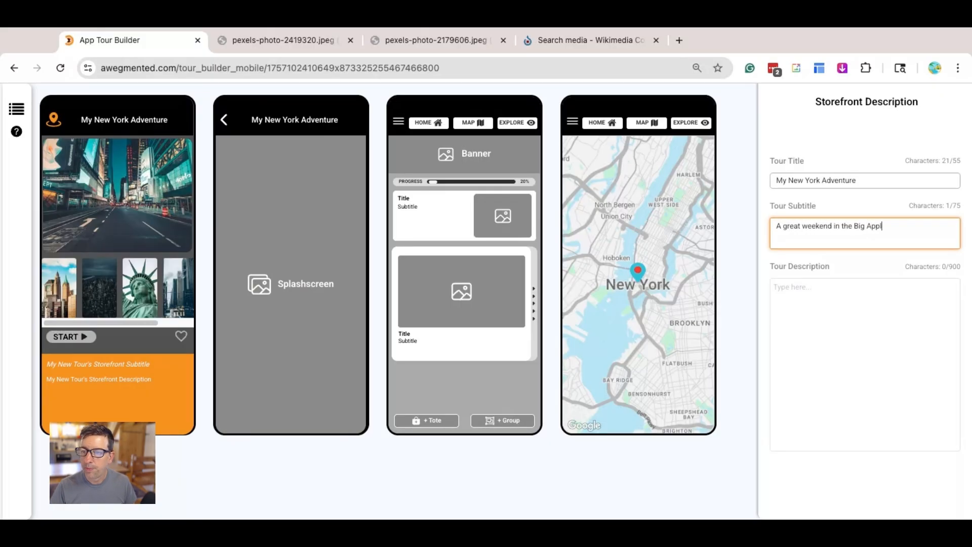
click(819, 154)
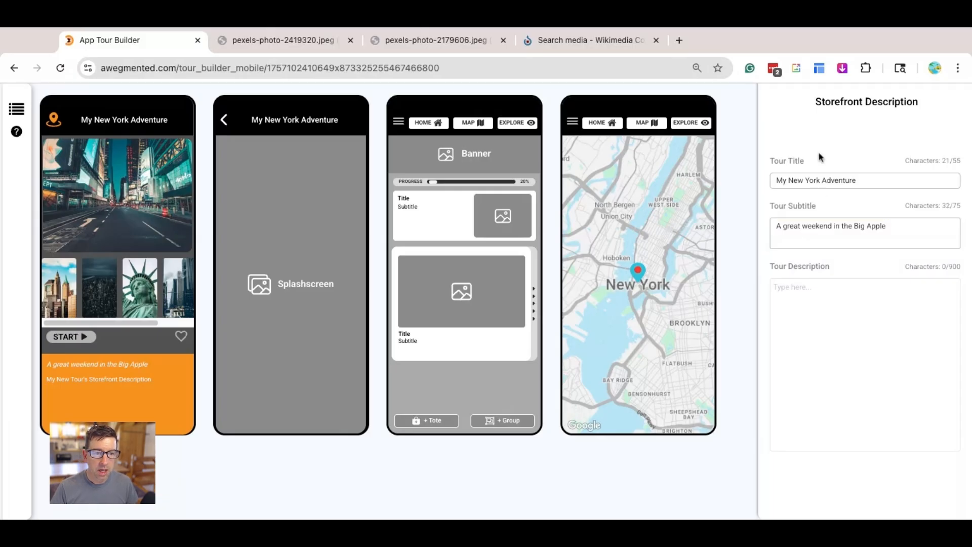
- Fill in the tour description with the placeholder text "dsjfljd fsf ld lksjflkdjs lkajfdl dsjf"
click(838, 318)
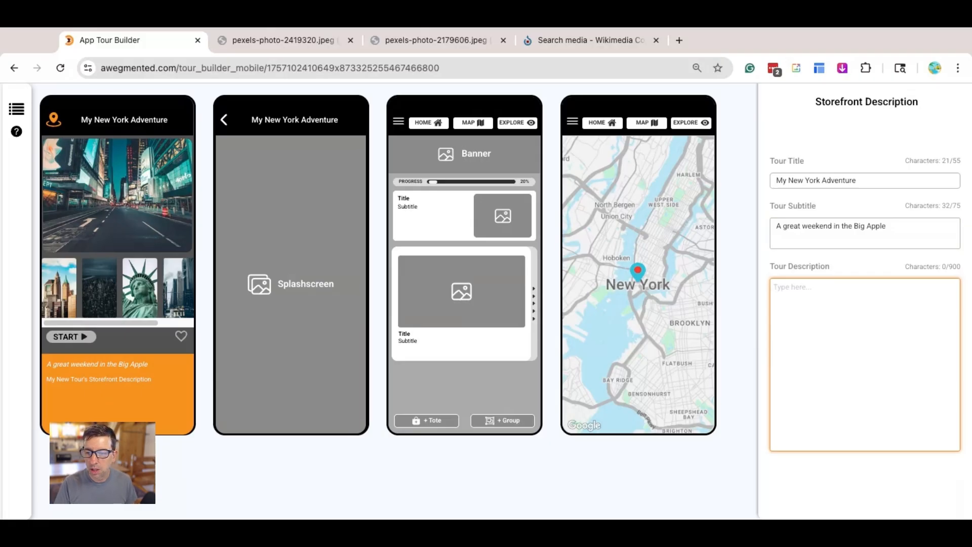
text(dsjfljd fsf ld lksjflkdjs )
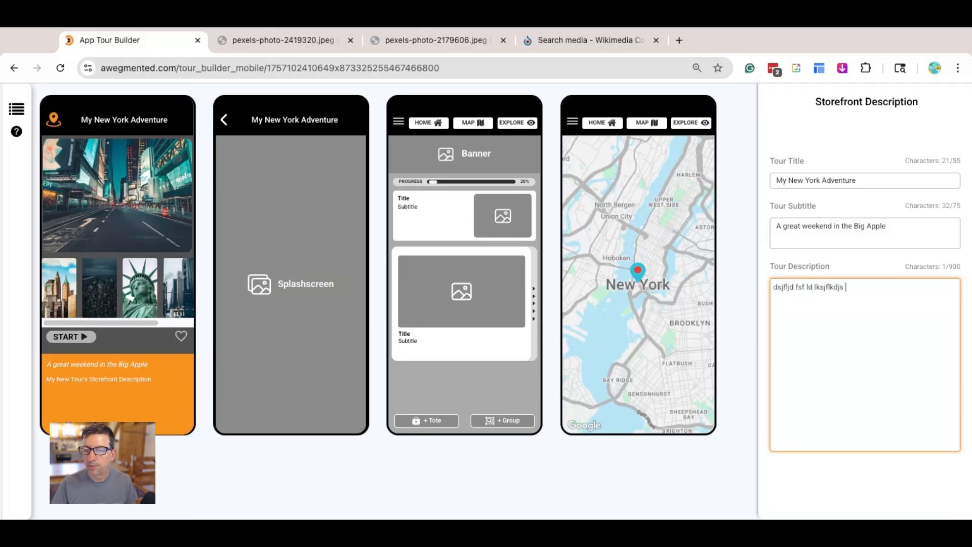
text(lkajfdl dsjf)
click(861, 154)
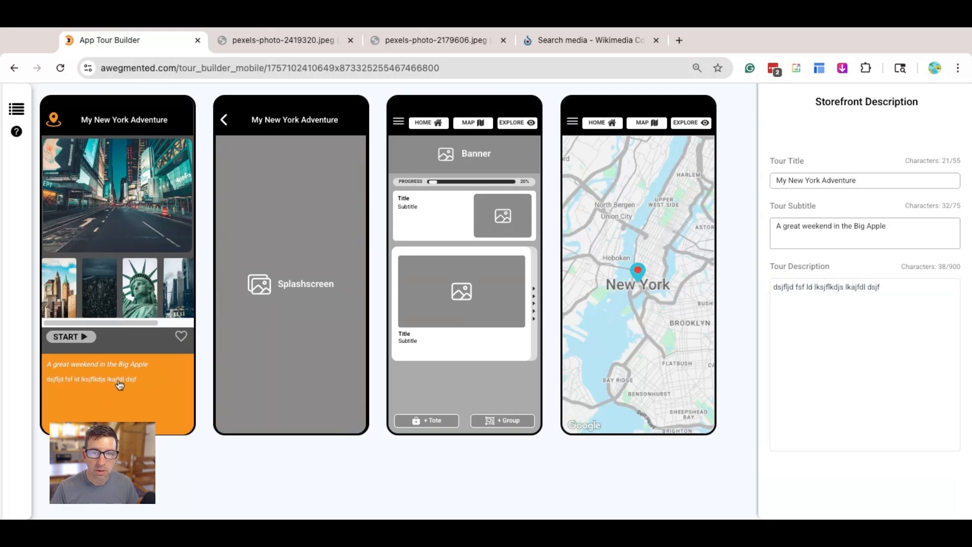
- Search Unsplash with the keywords "New York" for a splash screen image
click(292, 213)
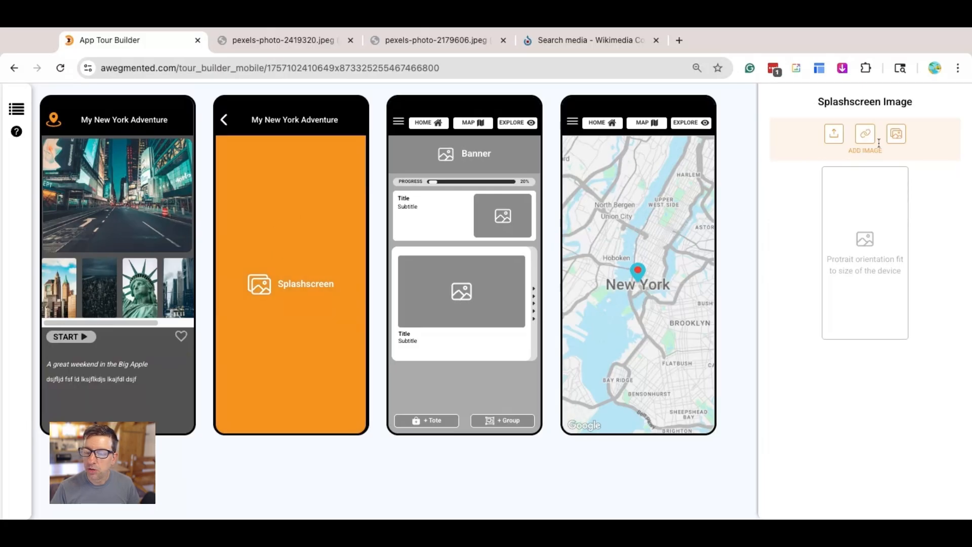
click(888, 135)
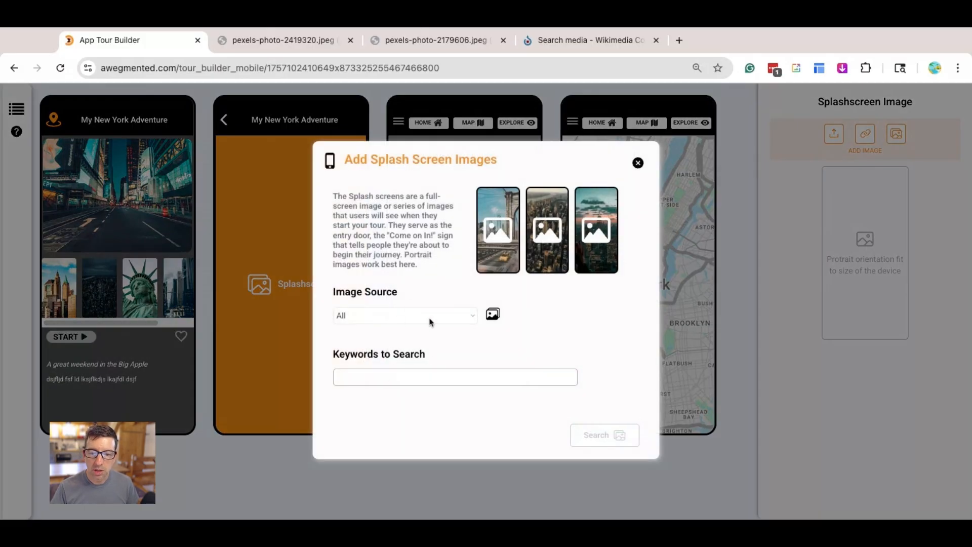
click(429, 326)
click(425, 375)
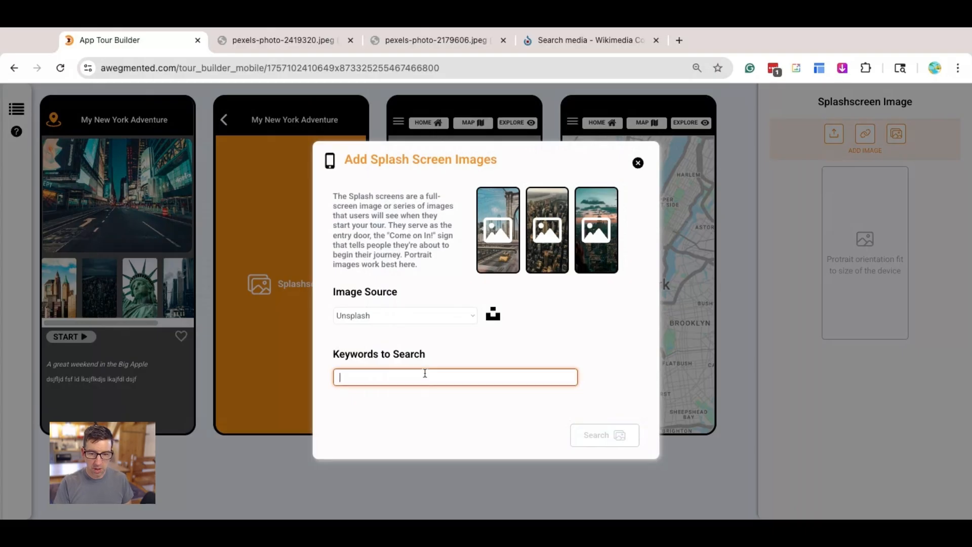
text(New York)
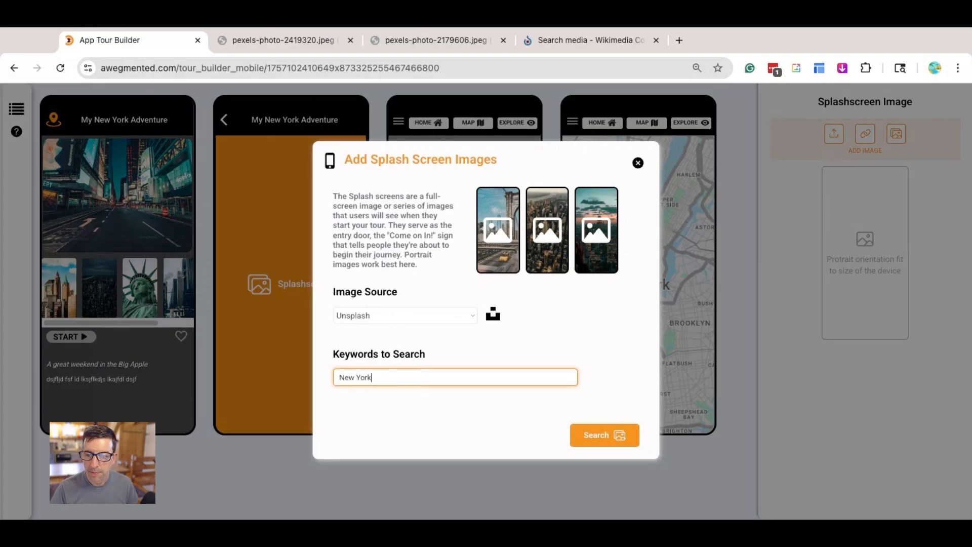
click(598, 443)
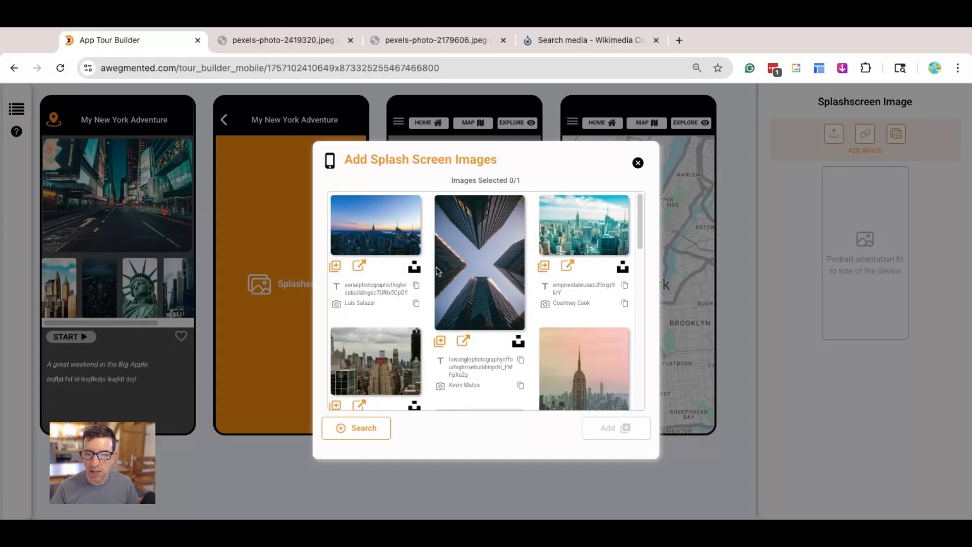
- Add the portrait photo of the Empire State Building under a pink sky as the splash screen image
scroll(482, 320, down, 3)
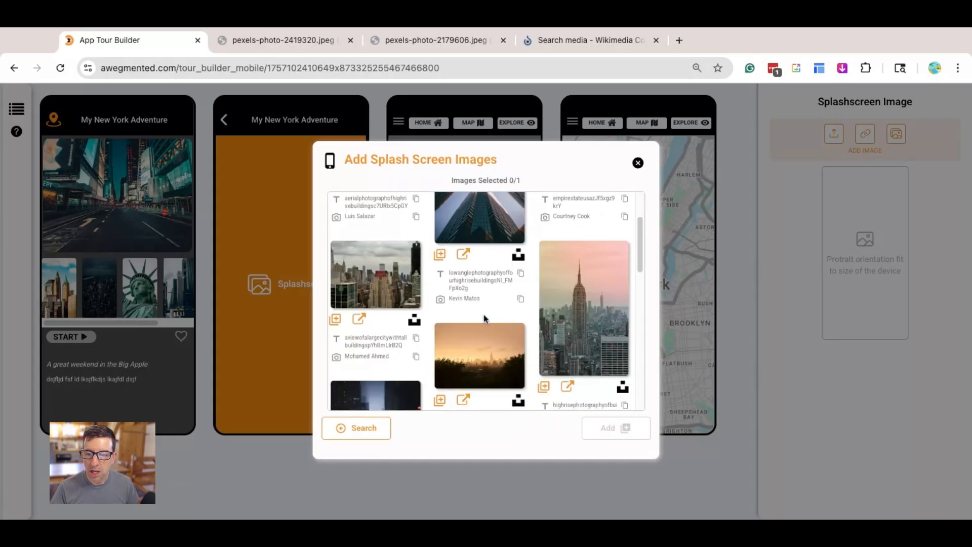
click(544, 344)
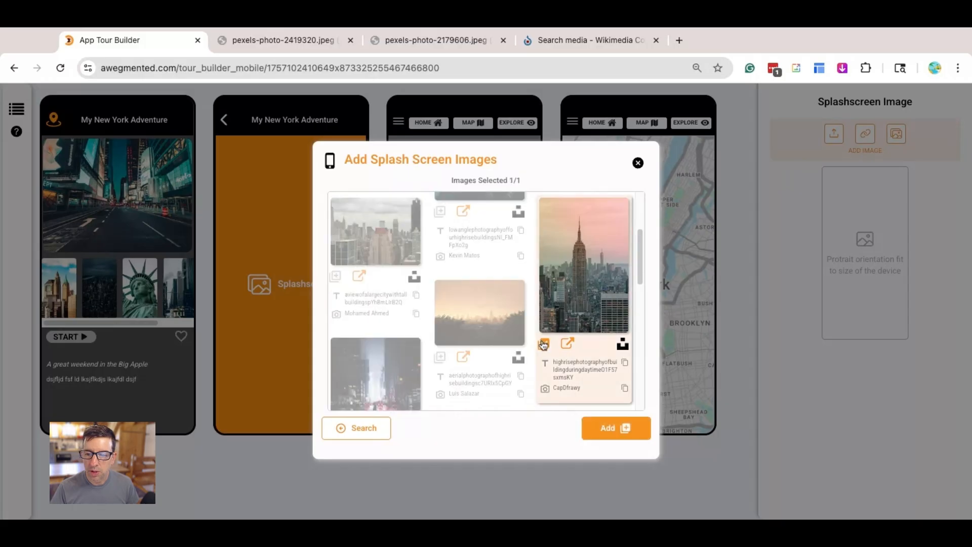
click(617, 429)
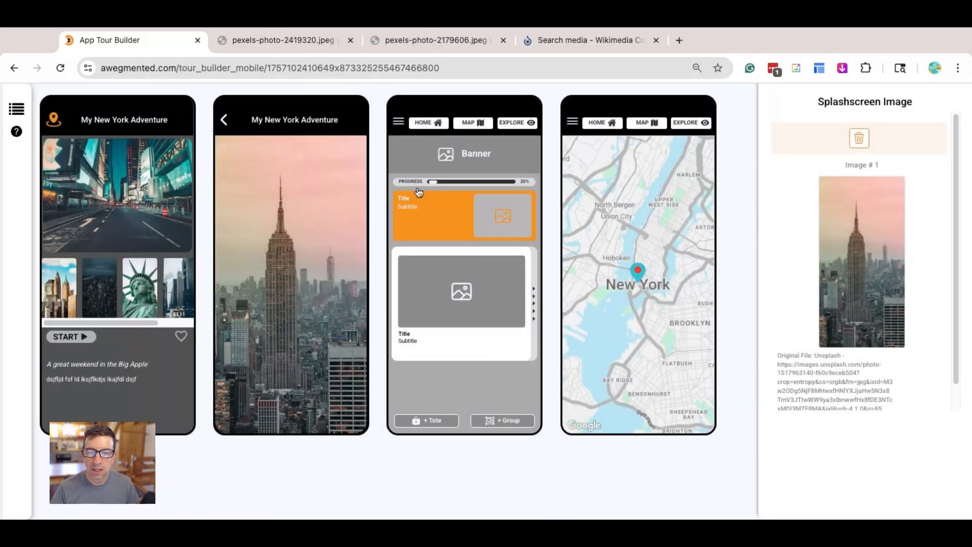
- Search Unsplash with the keywords "New York" for a banner image
click(475, 160)
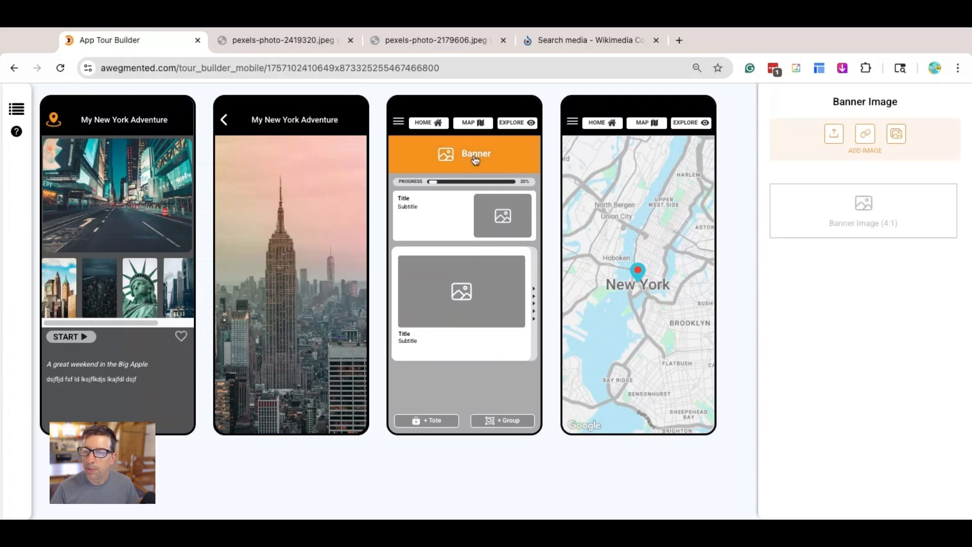
click(896, 135)
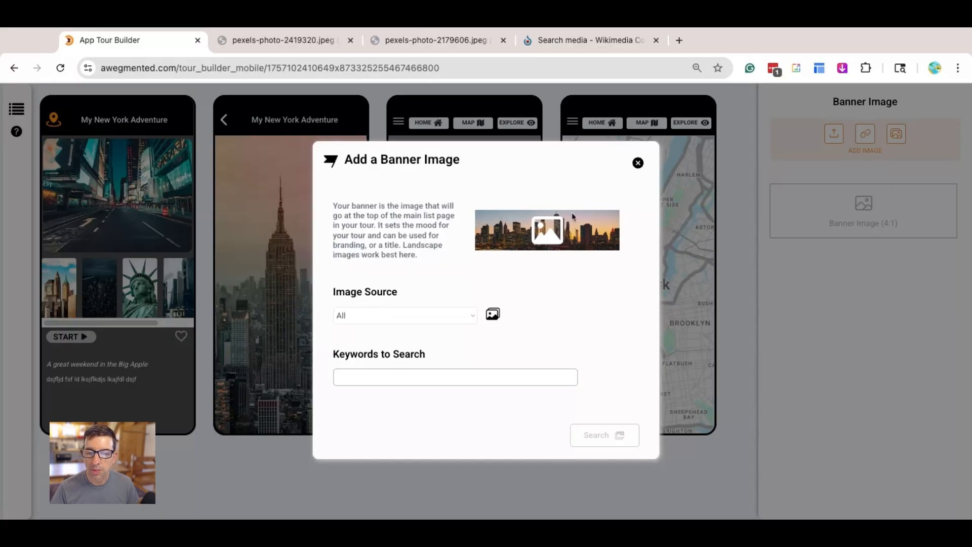
click(393, 377)
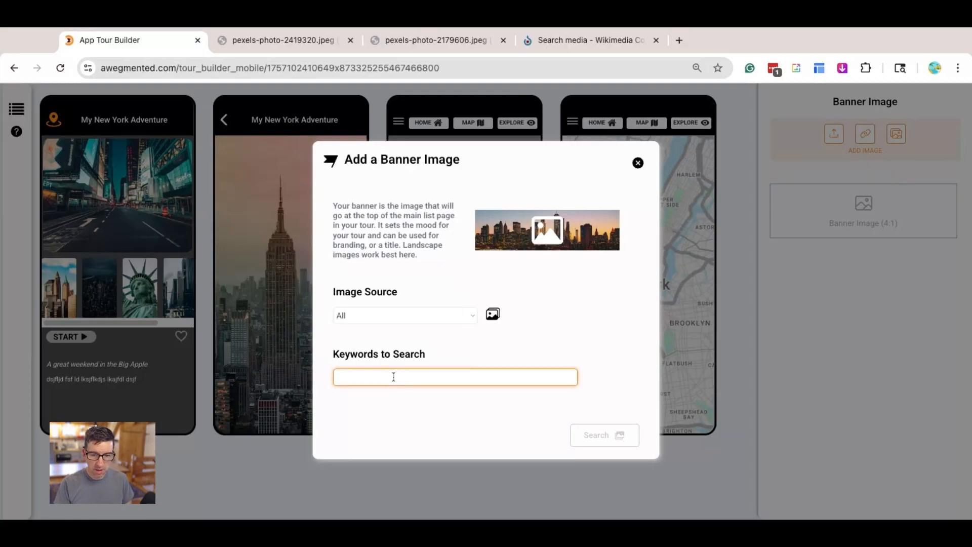
text(New)
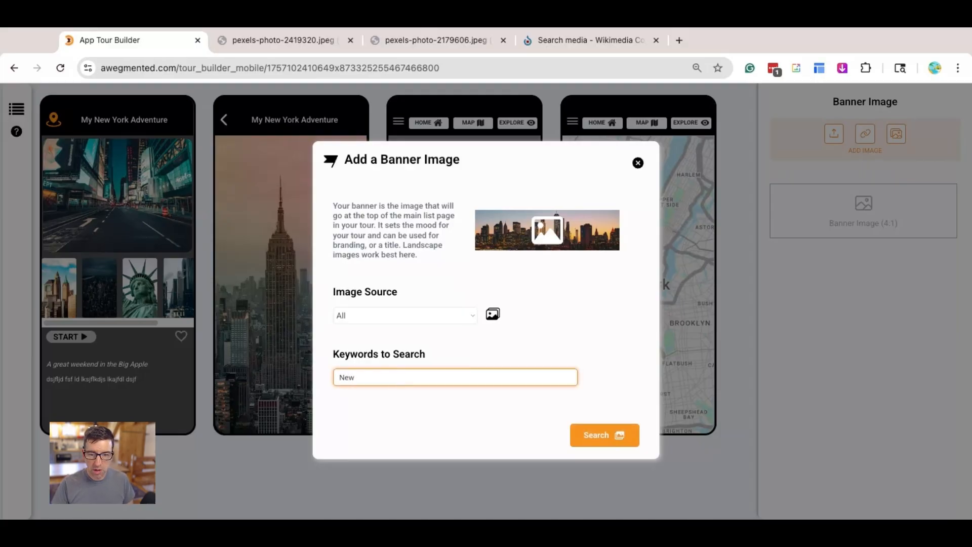
text( York)
click(403, 333)
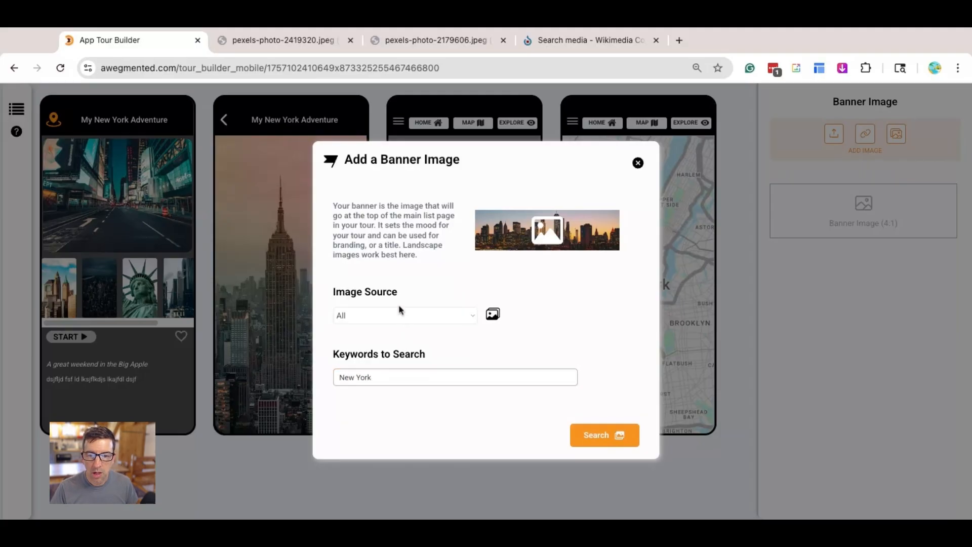
click(397, 317)
click(397, 340)
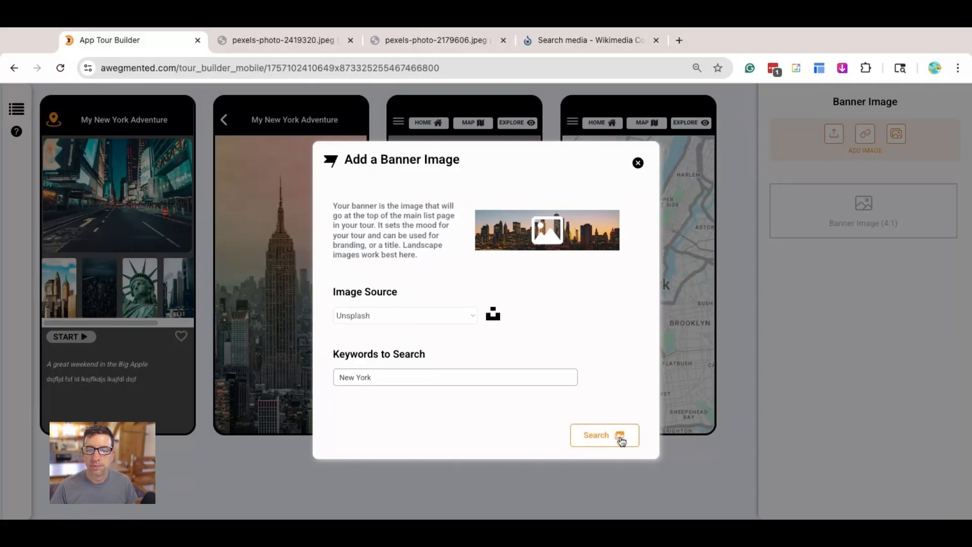
click(620, 437)
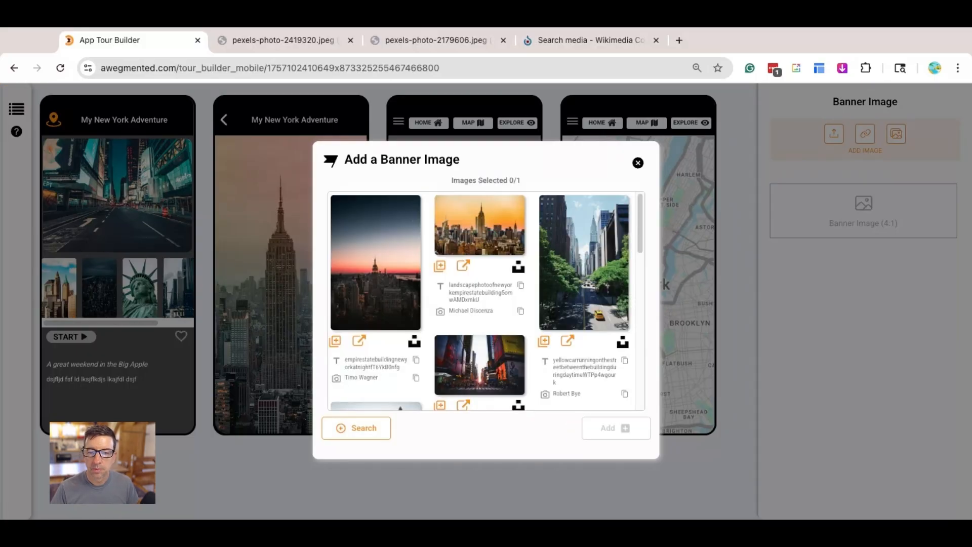
- Add the landscape photo of the waterfront skyline under a cloudy sky as the tour's banner image
scroll(522, 325, down, 3)
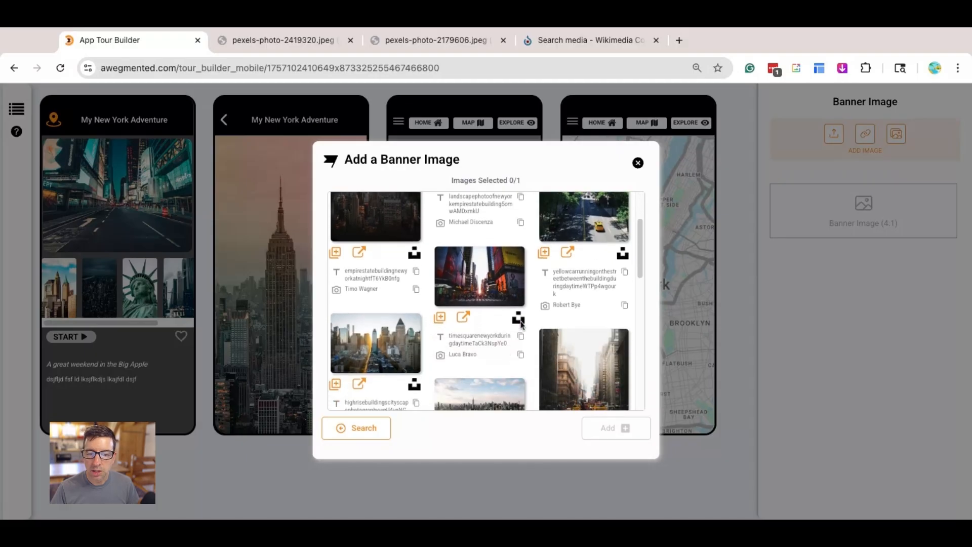
scroll(521, 324, down, 1)
scroll(485, 350, down, 1)
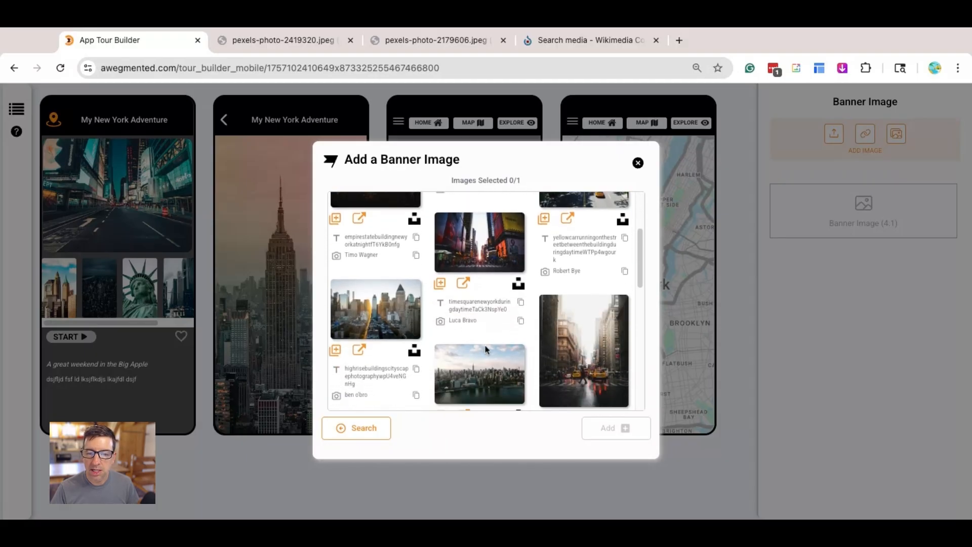
scroll(485, 349, down, 2)
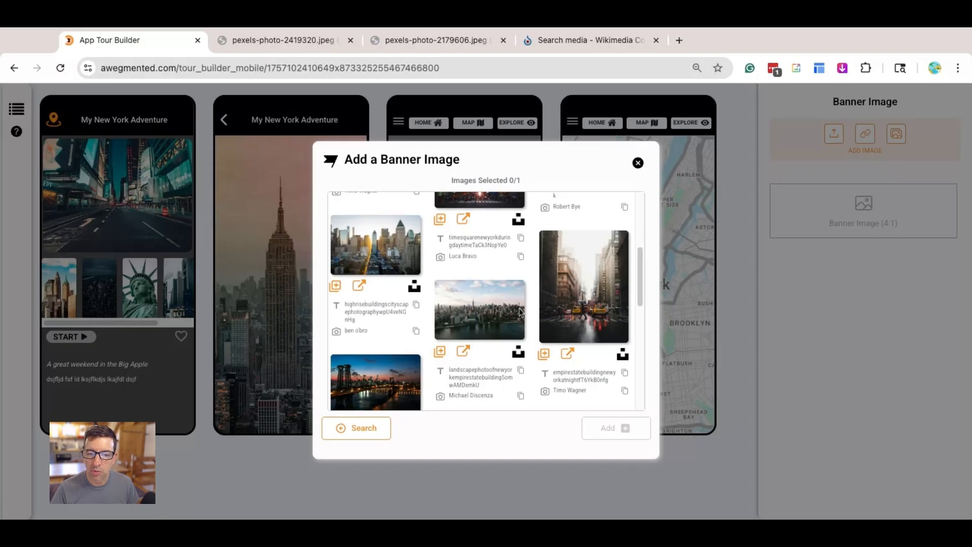
click(439, 351)
click(615, 431)
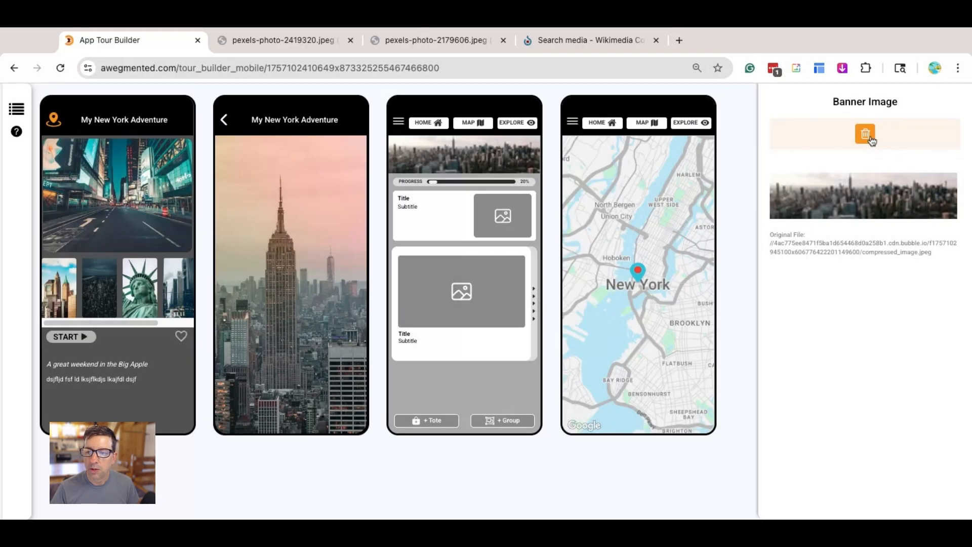
- Remove the skyline image from the tour's banner
click(870, 138)
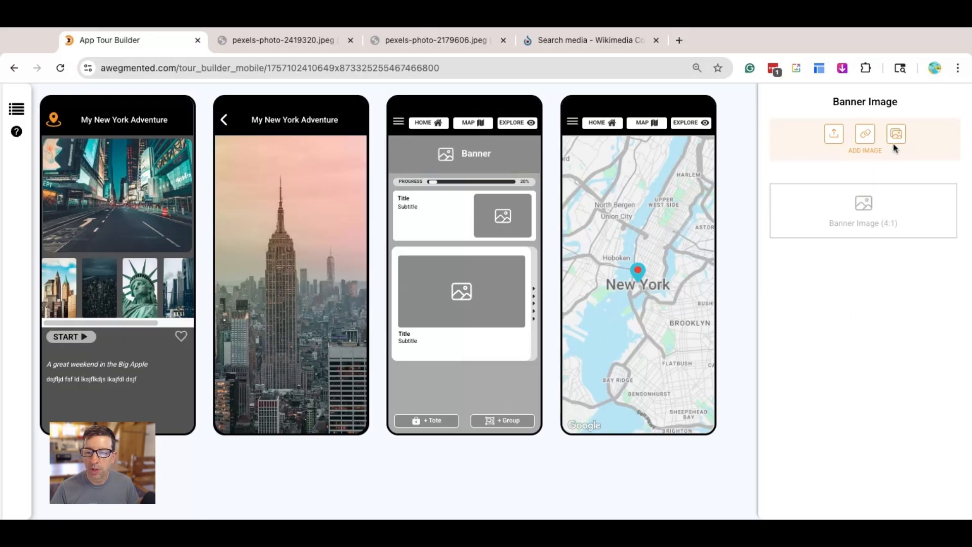
- Search for a replacement banner image with Unsplash as the image source and the keywords "New York"
click(895, 143)
click(428, 374)
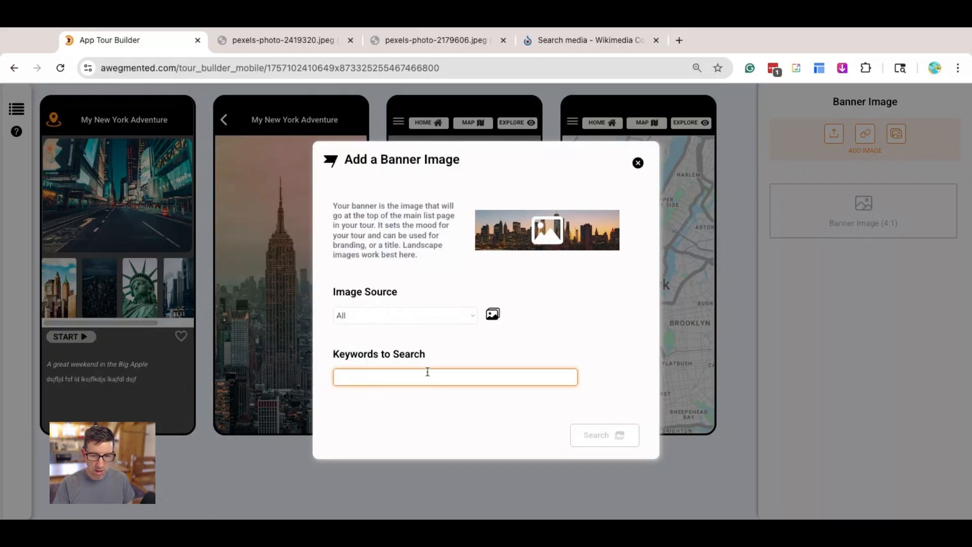
text(New York)
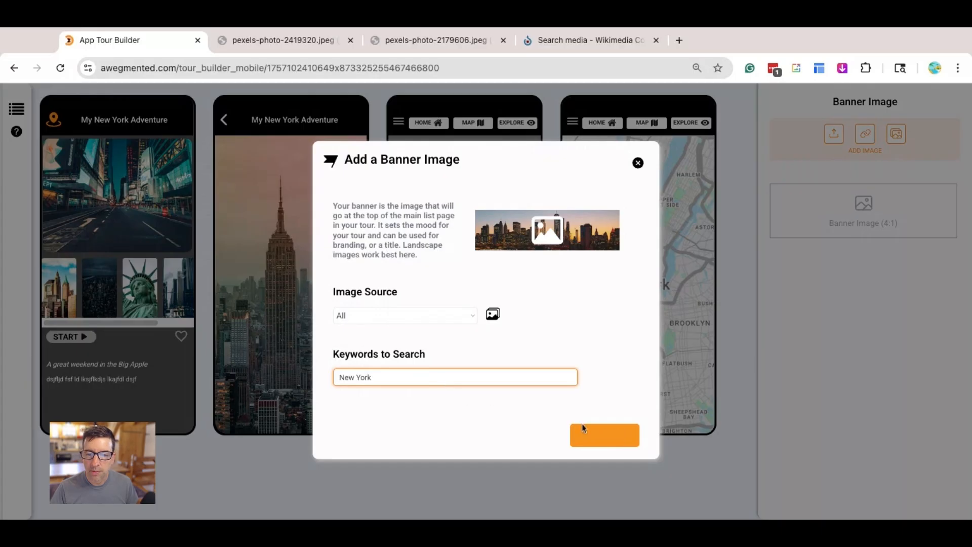
click(465, 320)
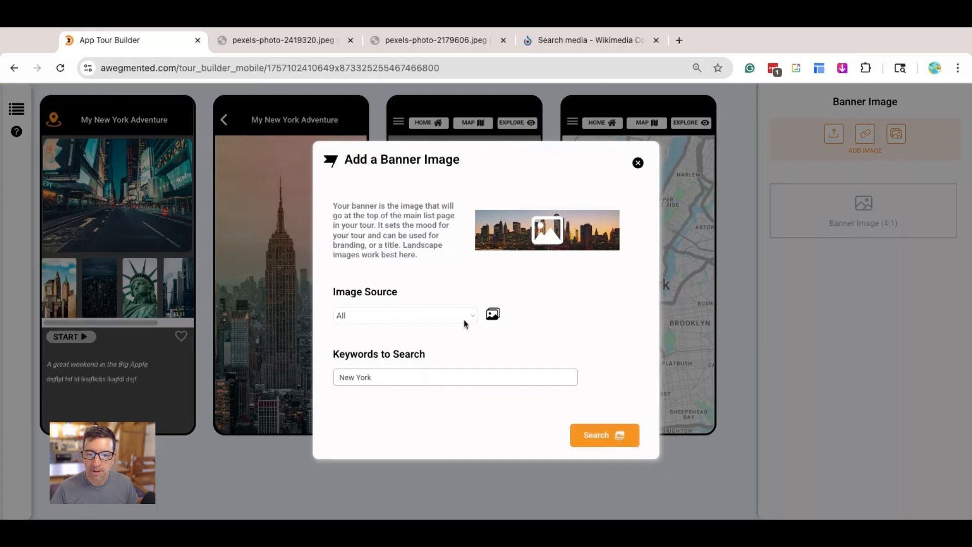
click(457, 320)
click(458, 319)
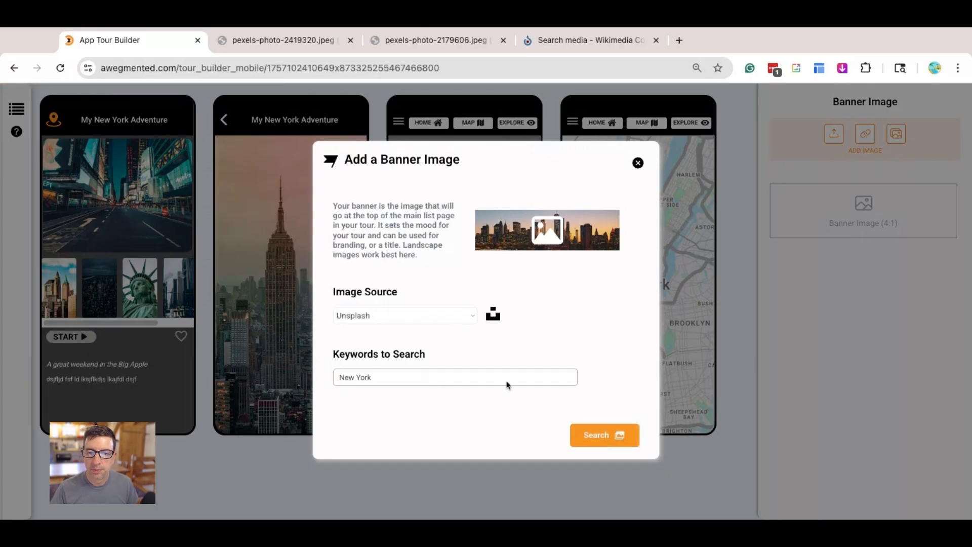
click(592, 431)
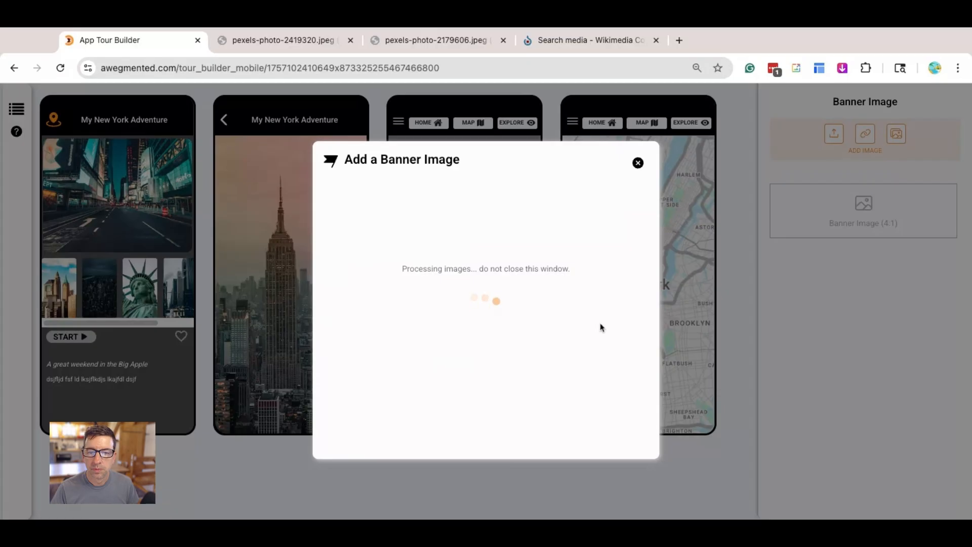
- Add the landscape photo of the Brooklyn Bridge and lit skyline at night as the tour's banner image
scroll(584, 322, up, 1)
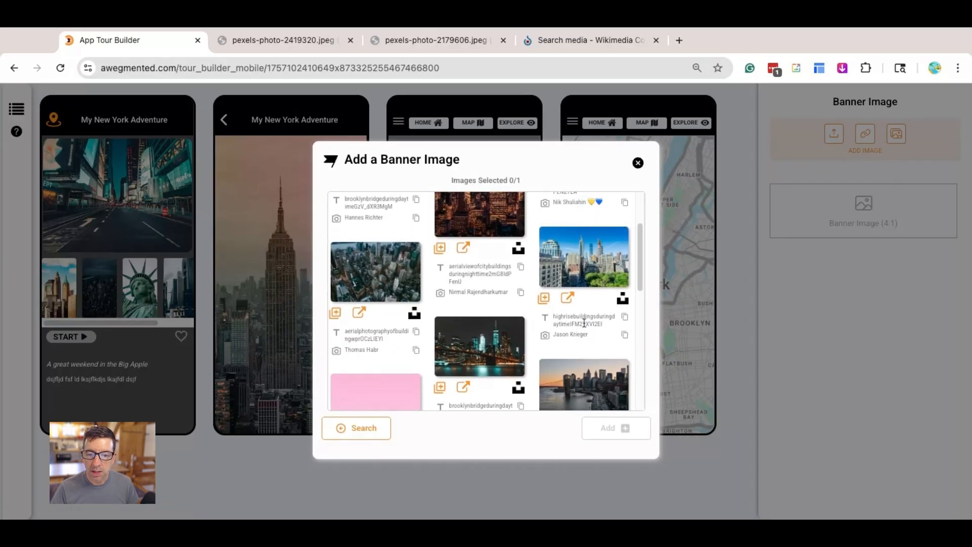
click(438, 388)
click(607, 427)
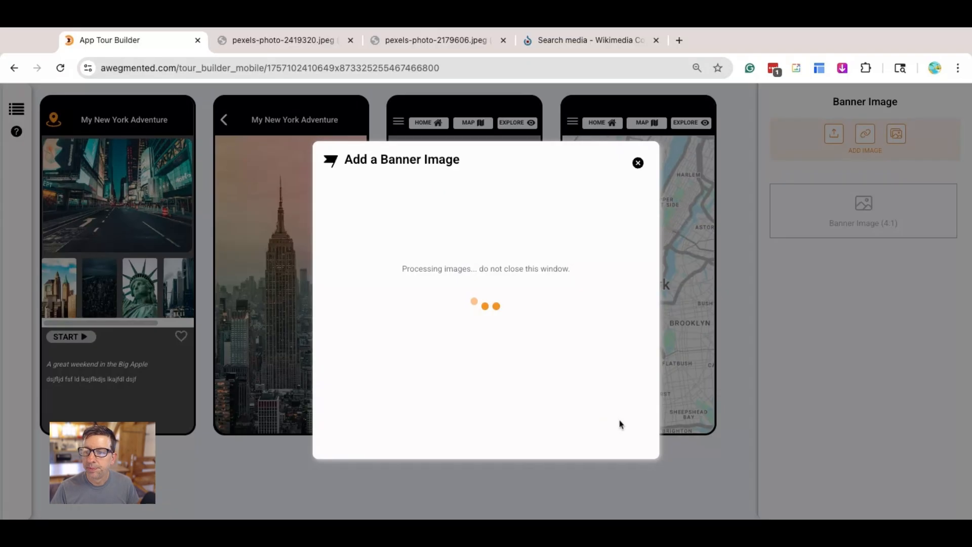